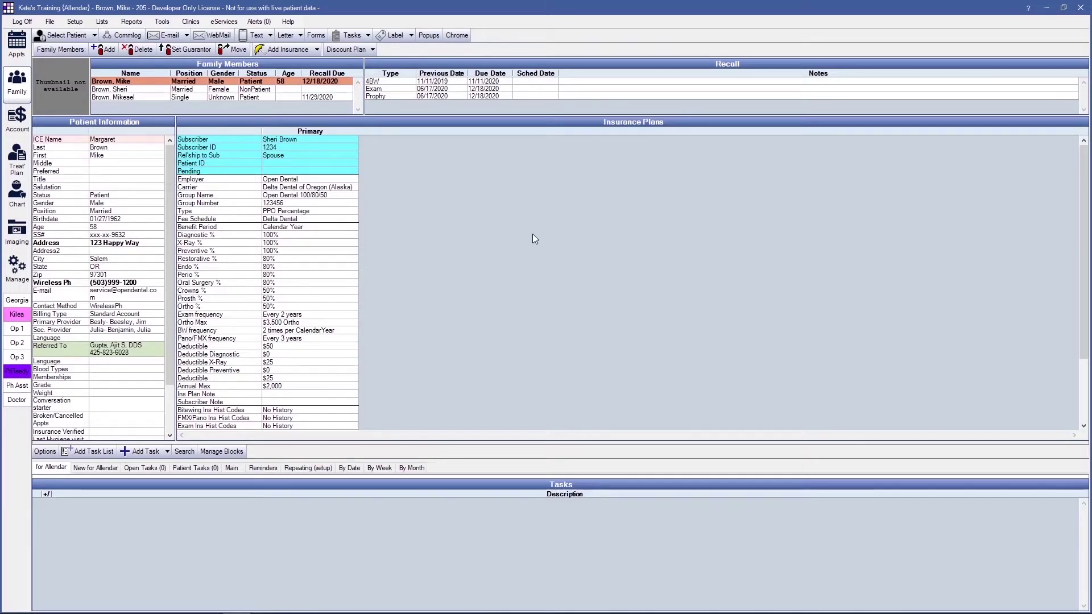
Add Sepia Insurance as the patient's secondary plan, with the patient as the subscriber, and save it
click(279, 50)
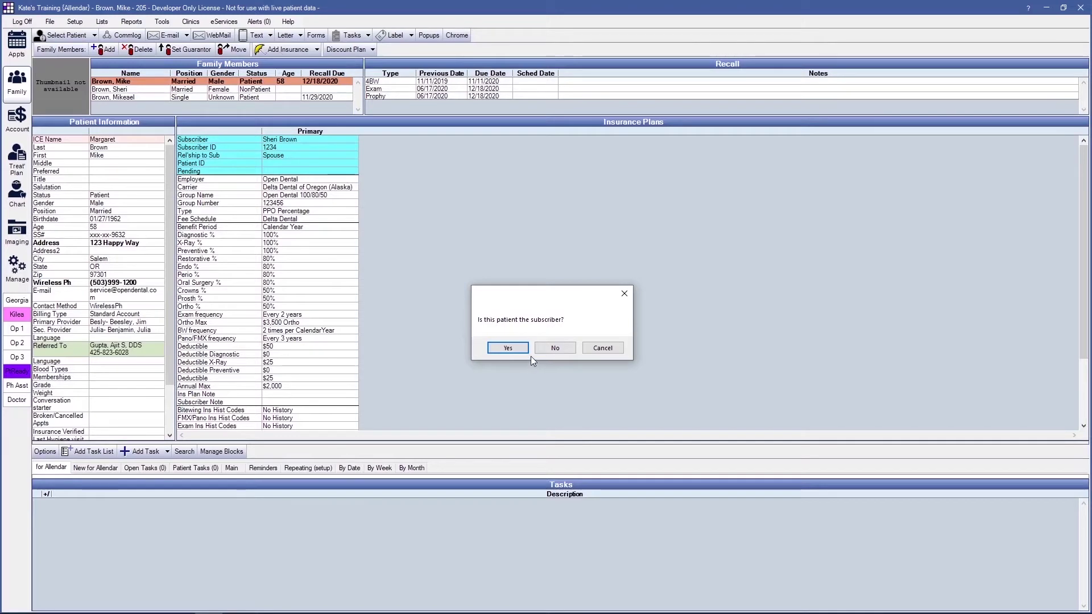
click(548, 351)
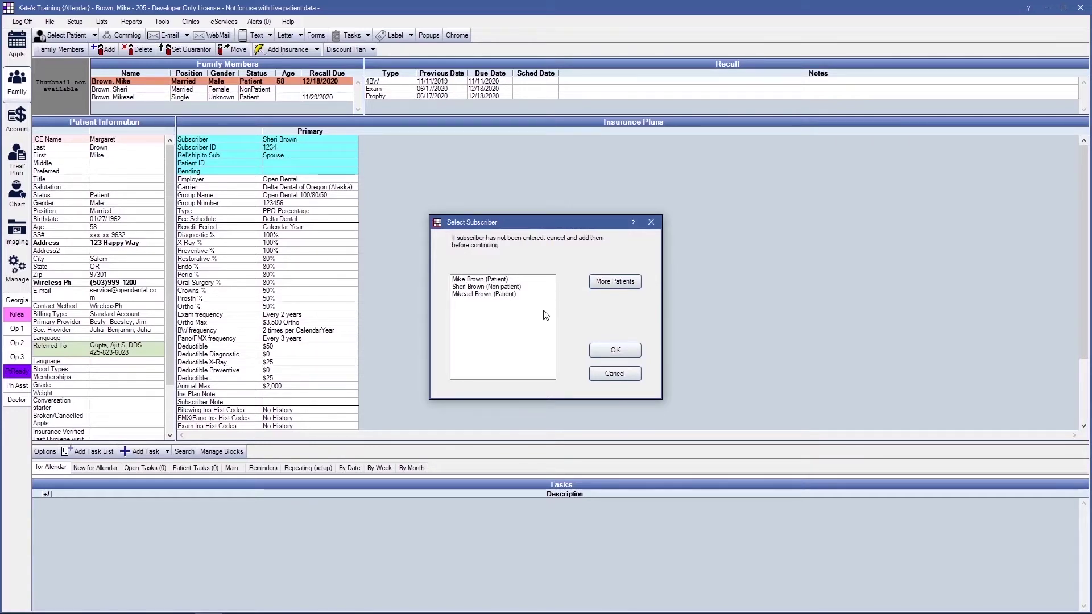
click(498, 286)
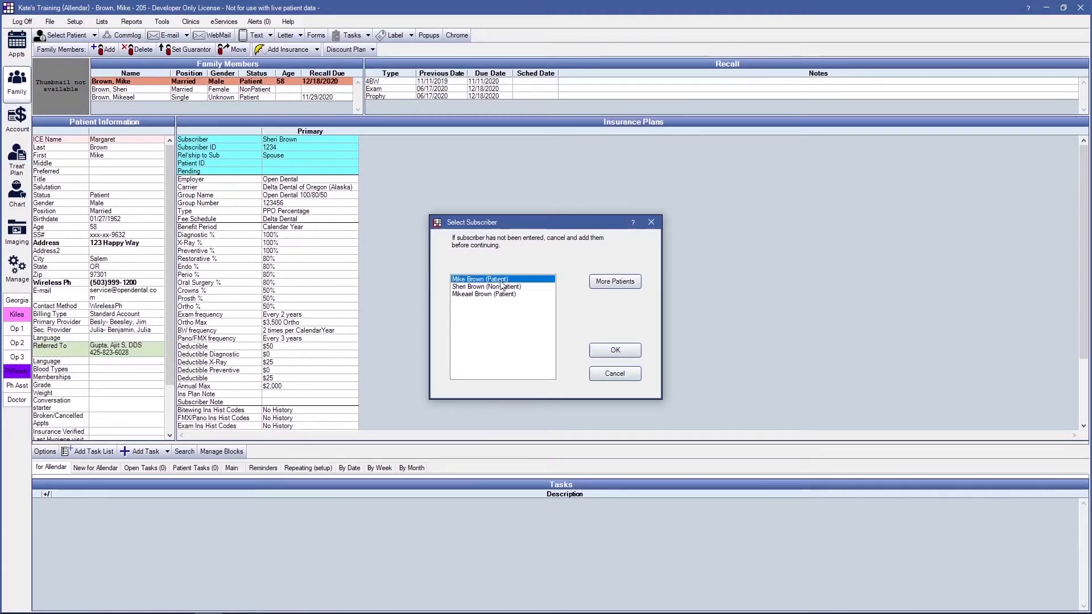
click(614, 350)
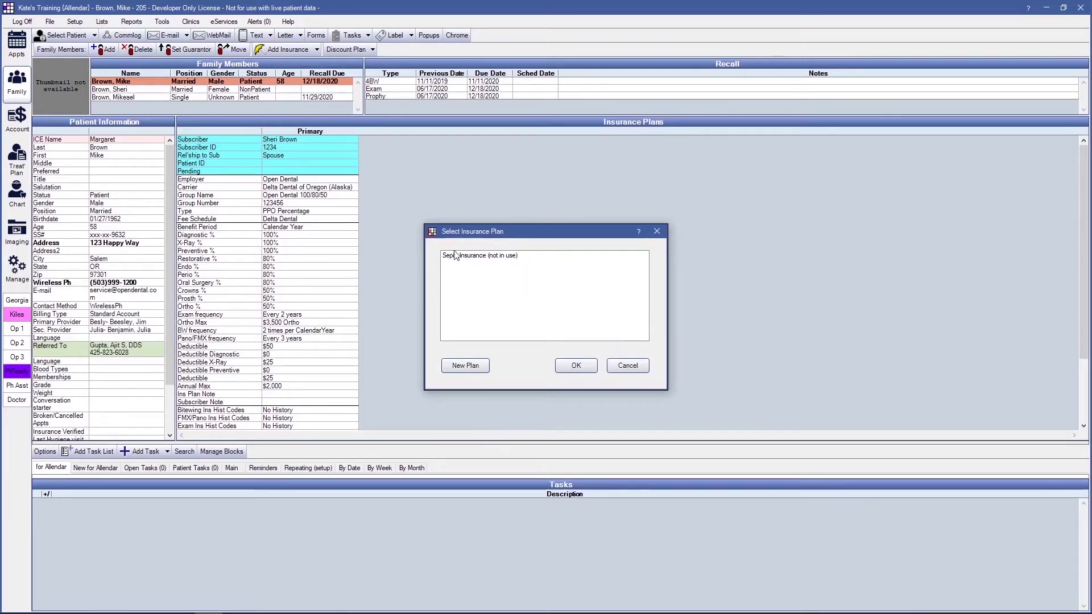
click(471, 258)
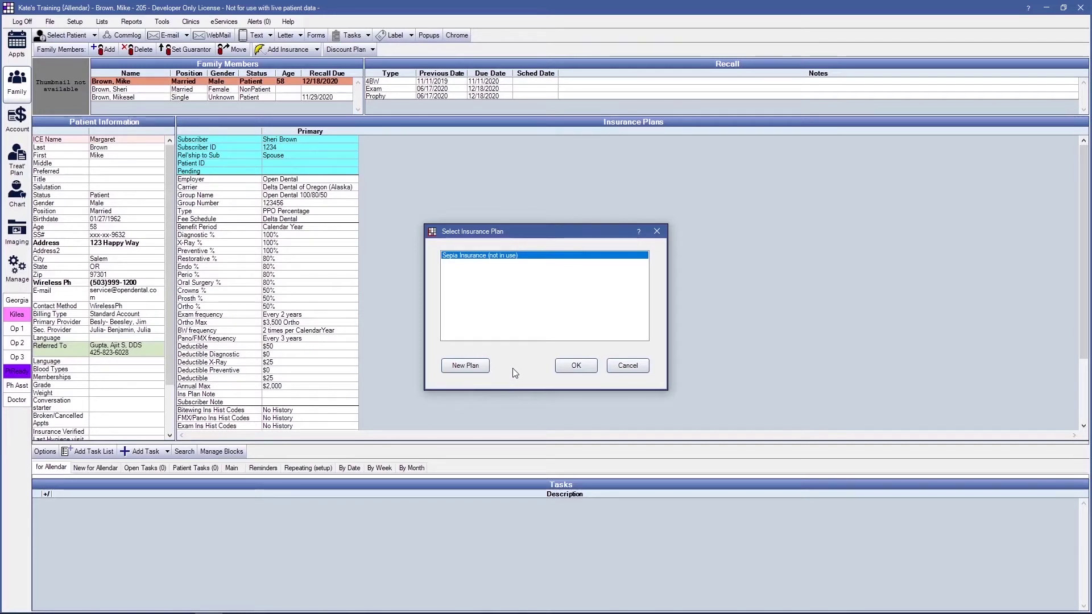
click(582, 366)
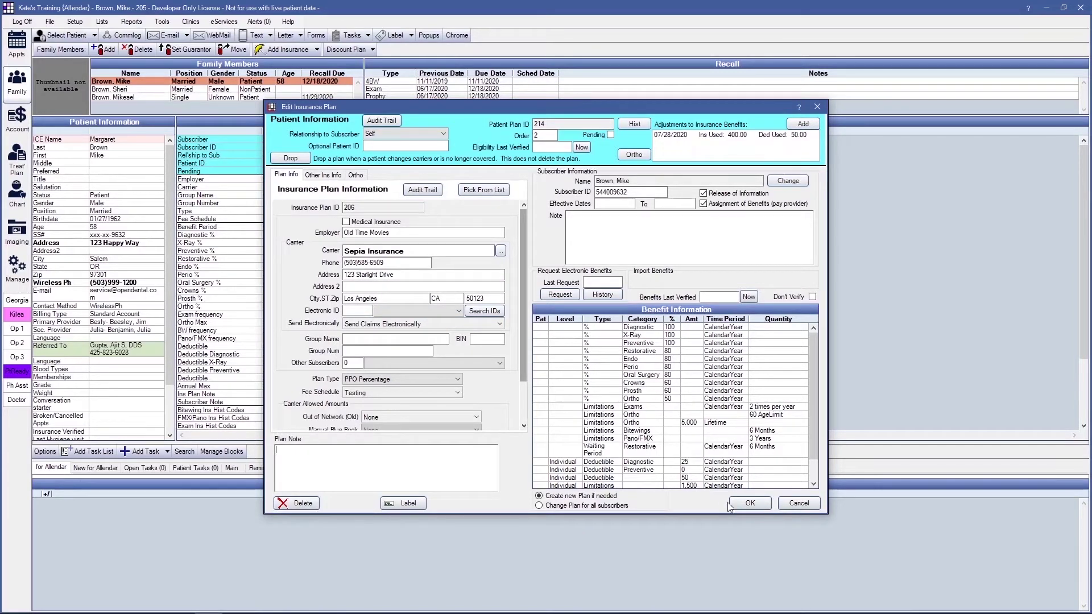
click(748, 503)
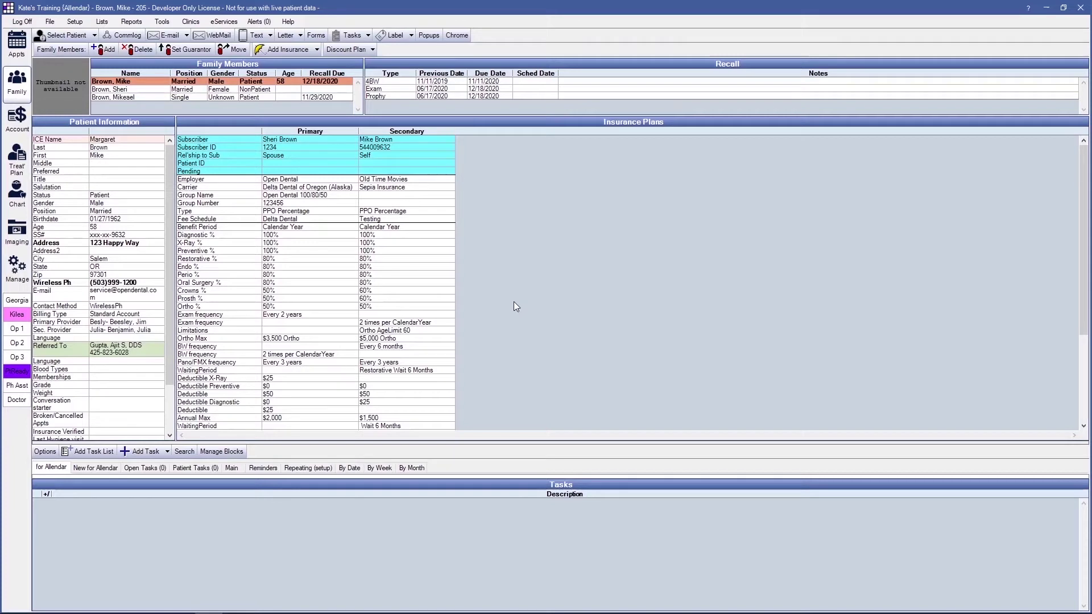
Set the COB rule of the secondary Sepia Insurance plan to Standard and save the plan
double_click(416, 156)
drag(541, 137, 511, 144)
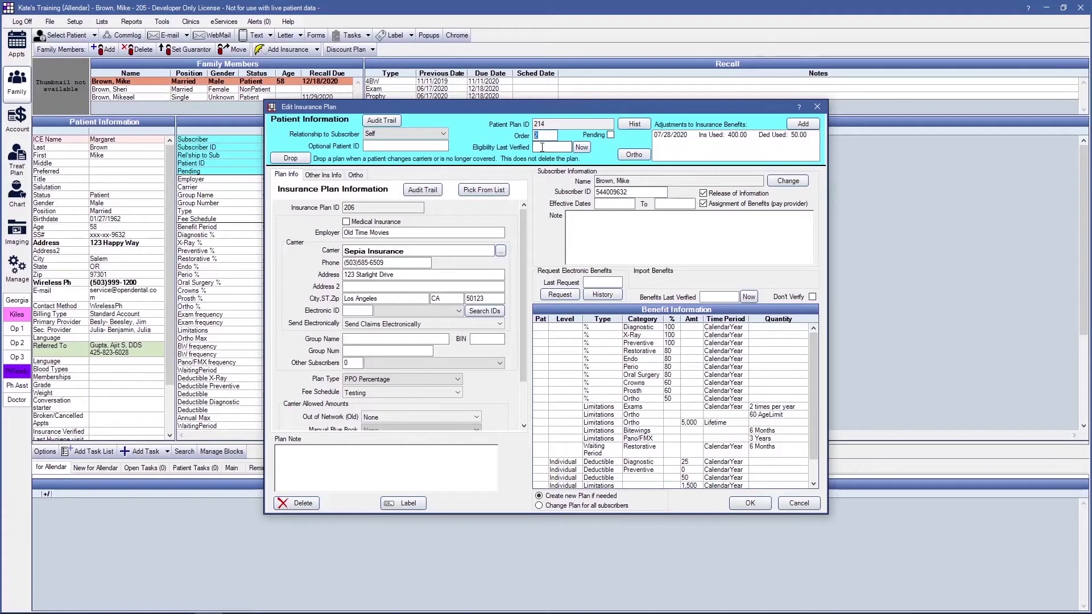
click(326, 179)
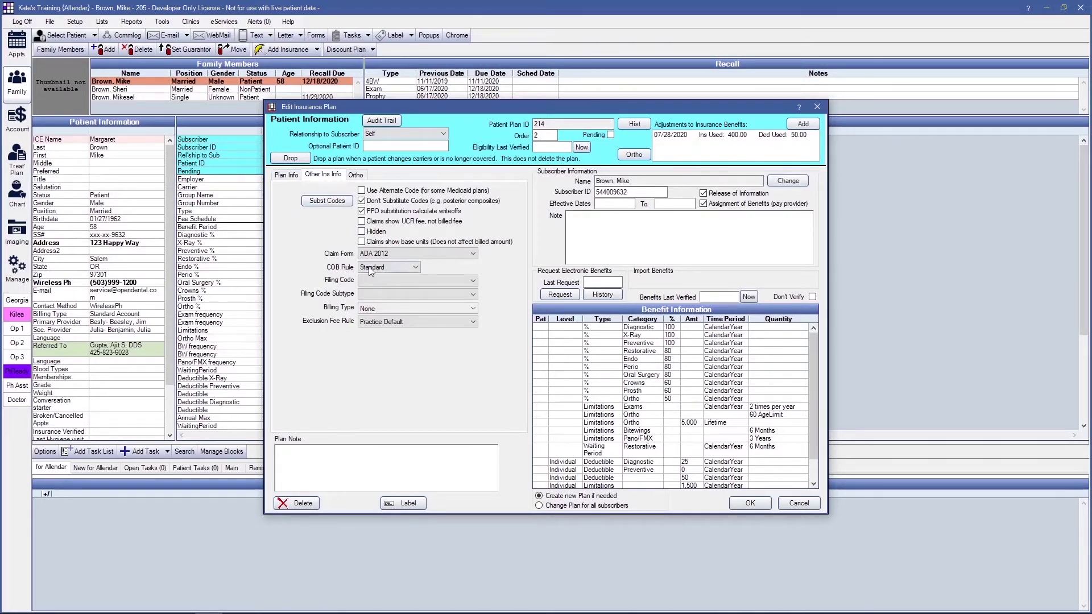
click(415, 267)
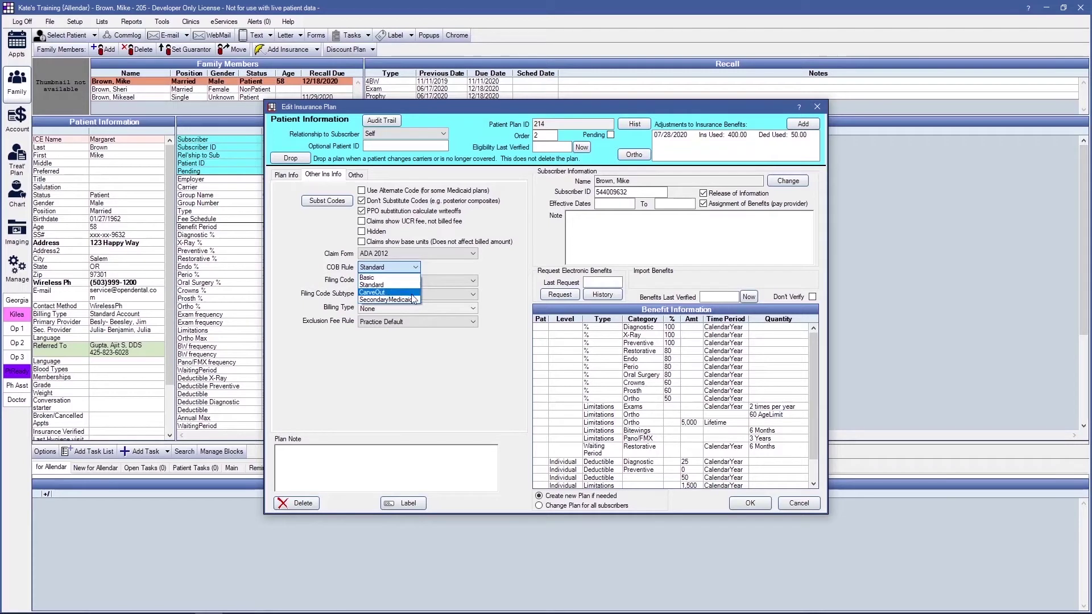
click(378, 285)
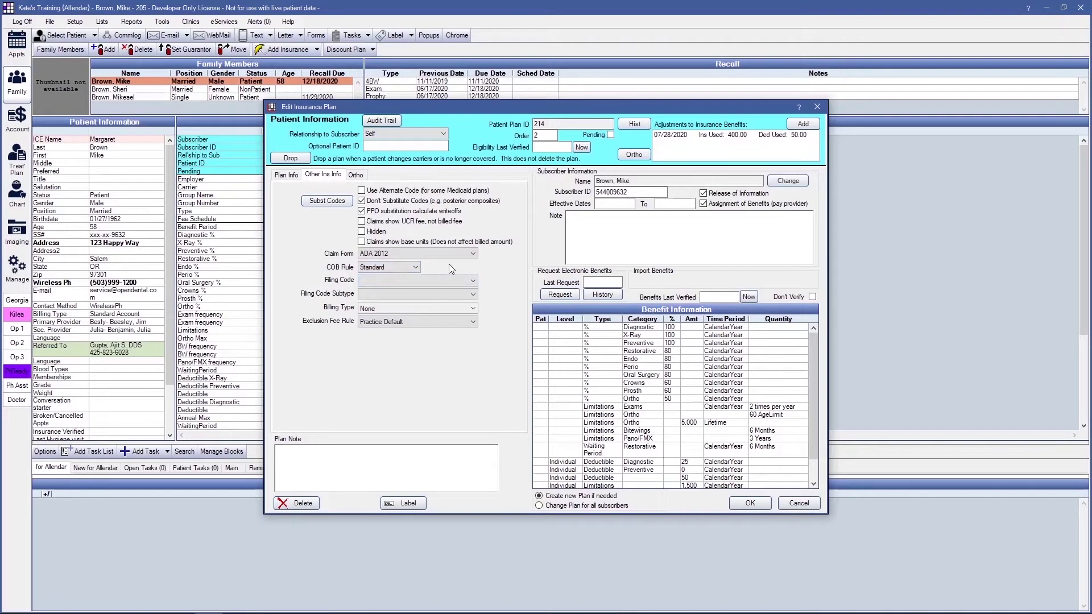
click(750, 503)
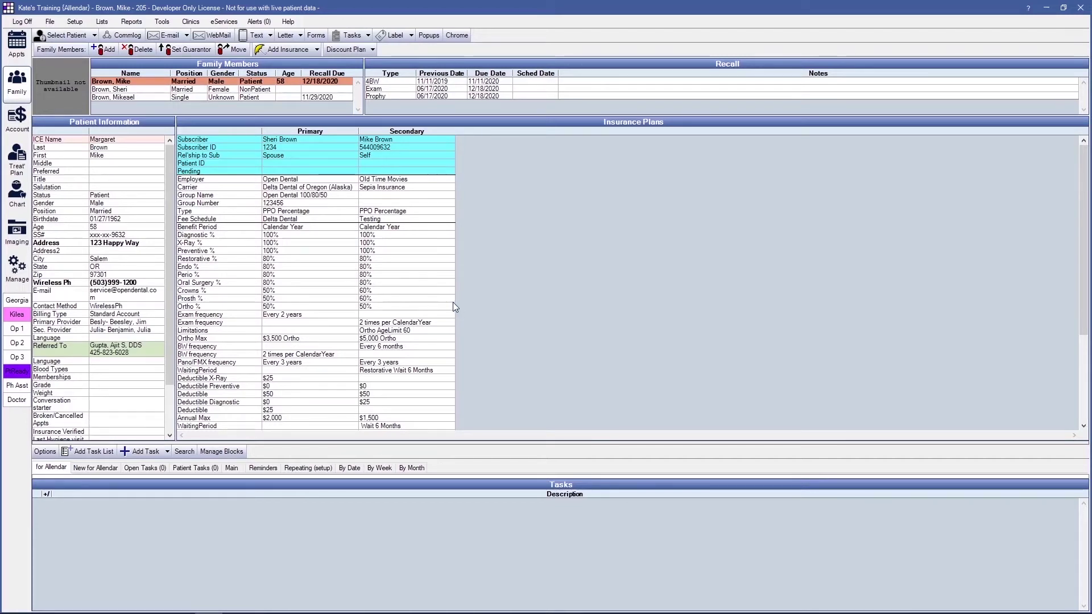
Review the options for the default Coordination of Benefits (COB) rule in the Family module preferences
click(74, 22)
mouse_move(76, 48)
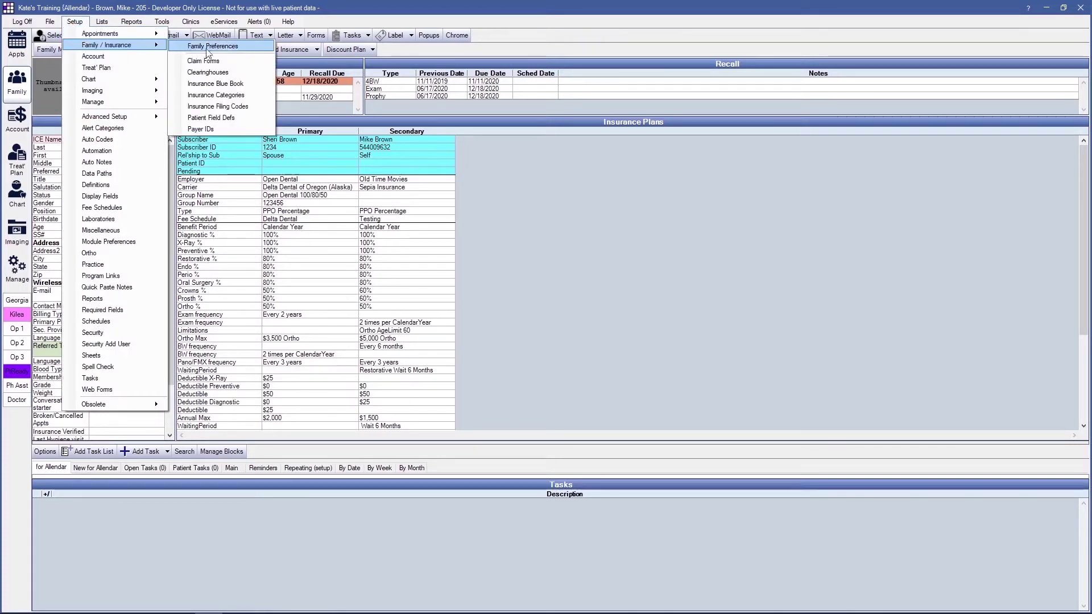
click(222, 48)
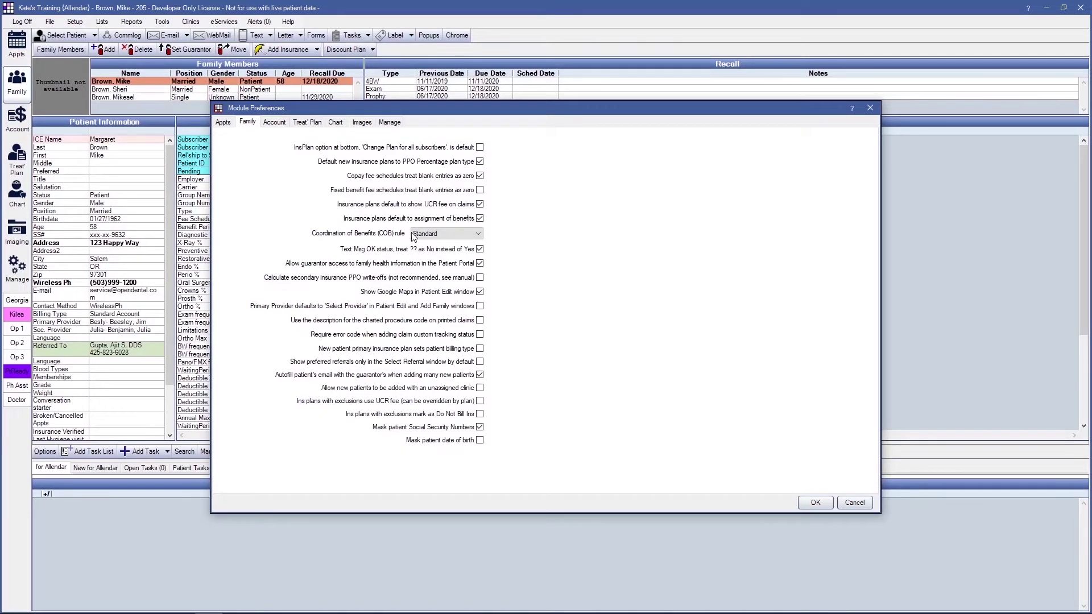
click(458, 238)
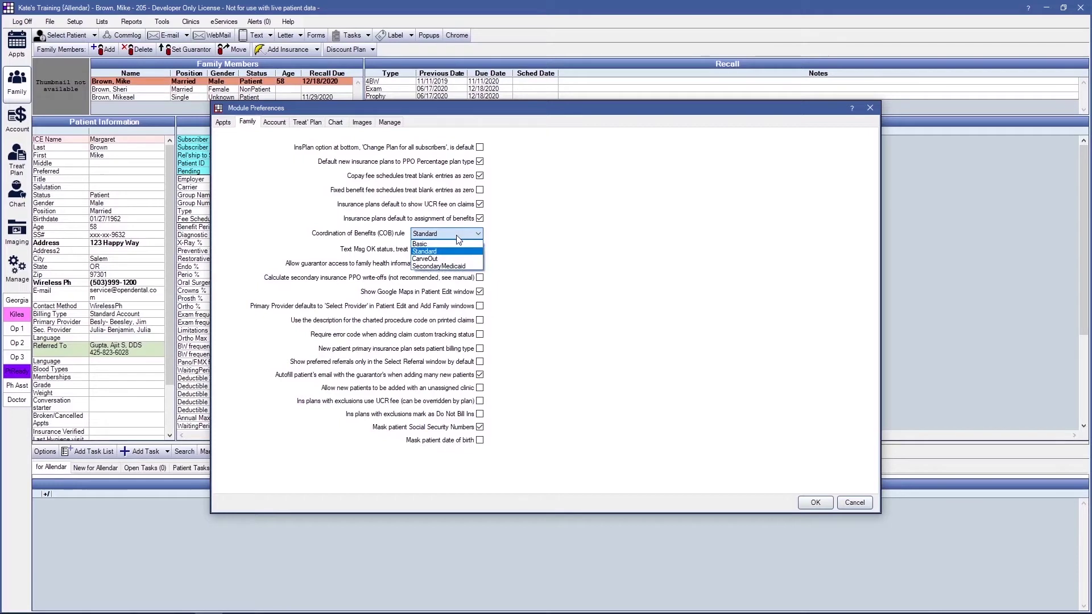
click(498, 236)
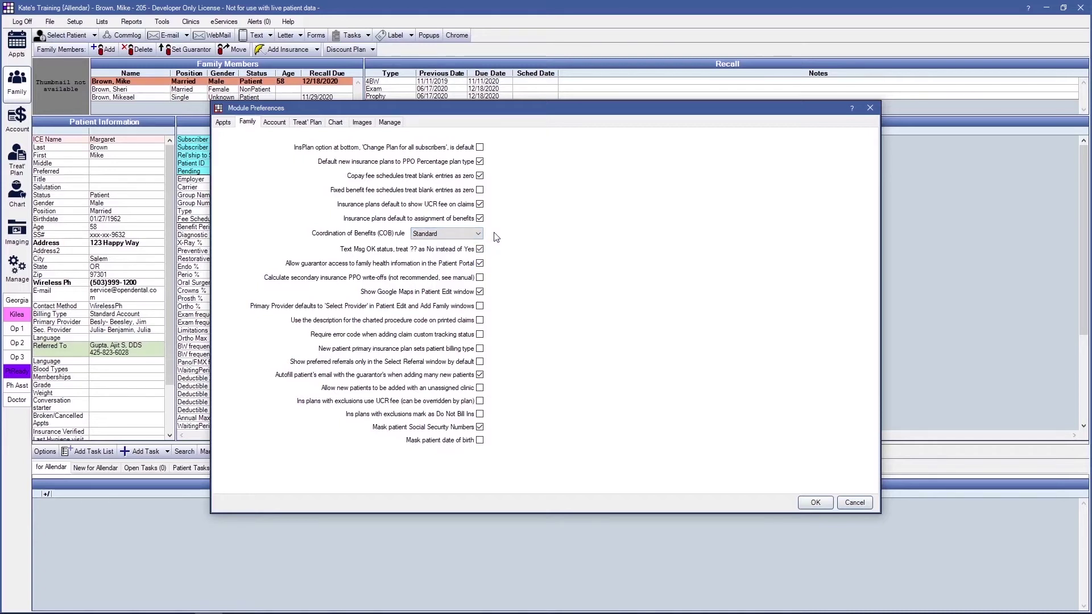
click(272, 125)
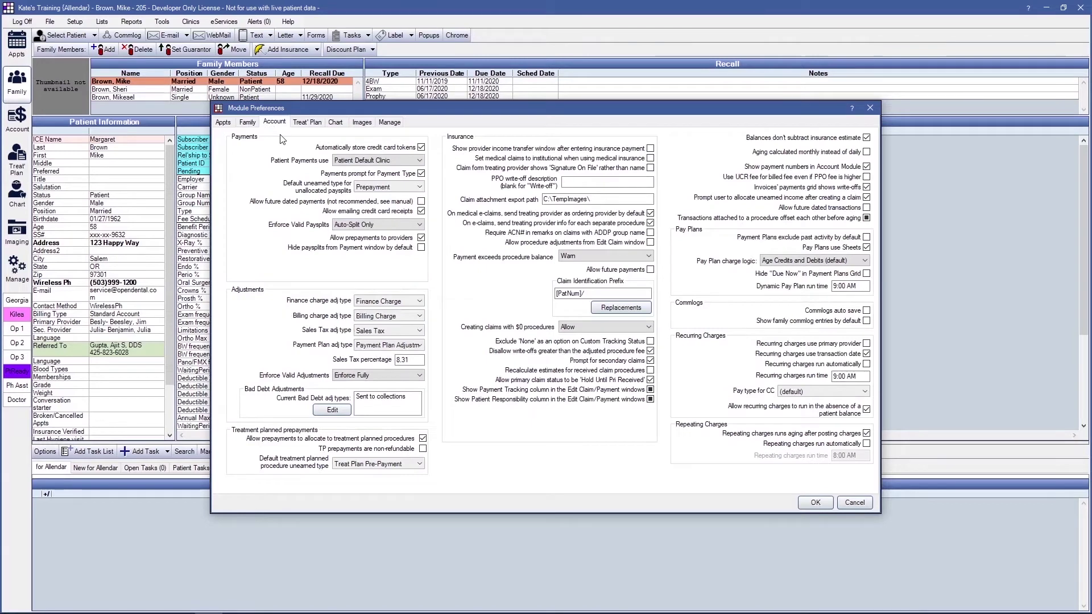
click(814, 502)
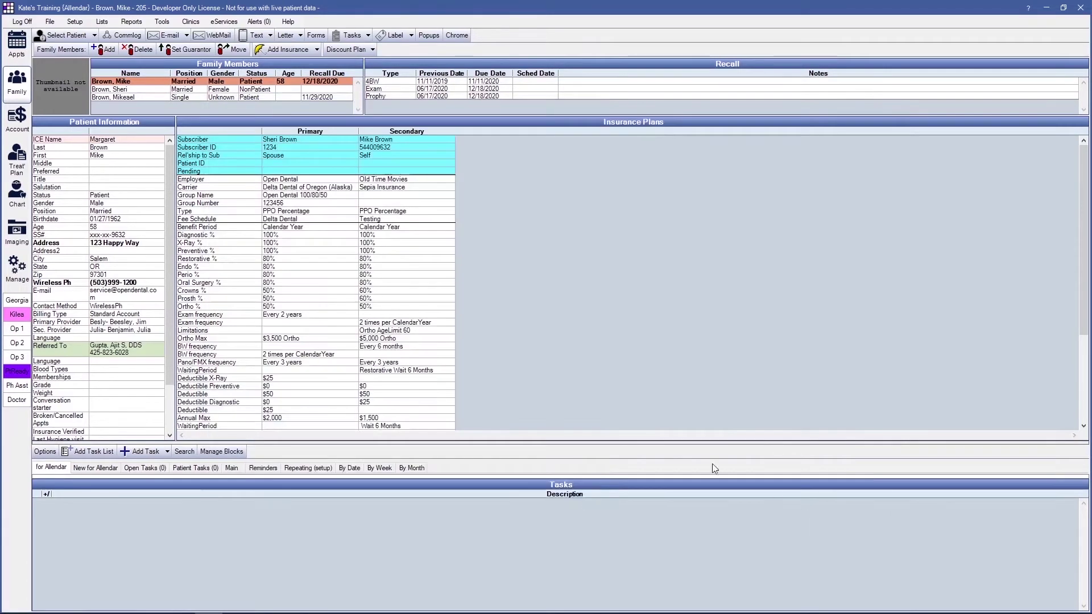
Review the "Prompt for secondary claims" setting in the Account module preferences
click(74, 22)
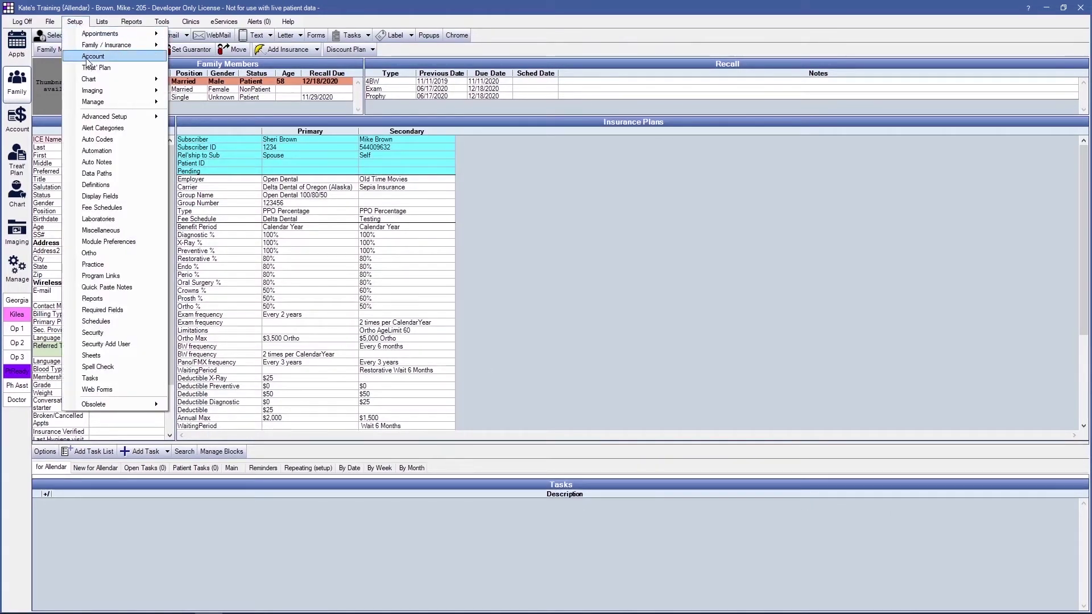
click(87, 58)
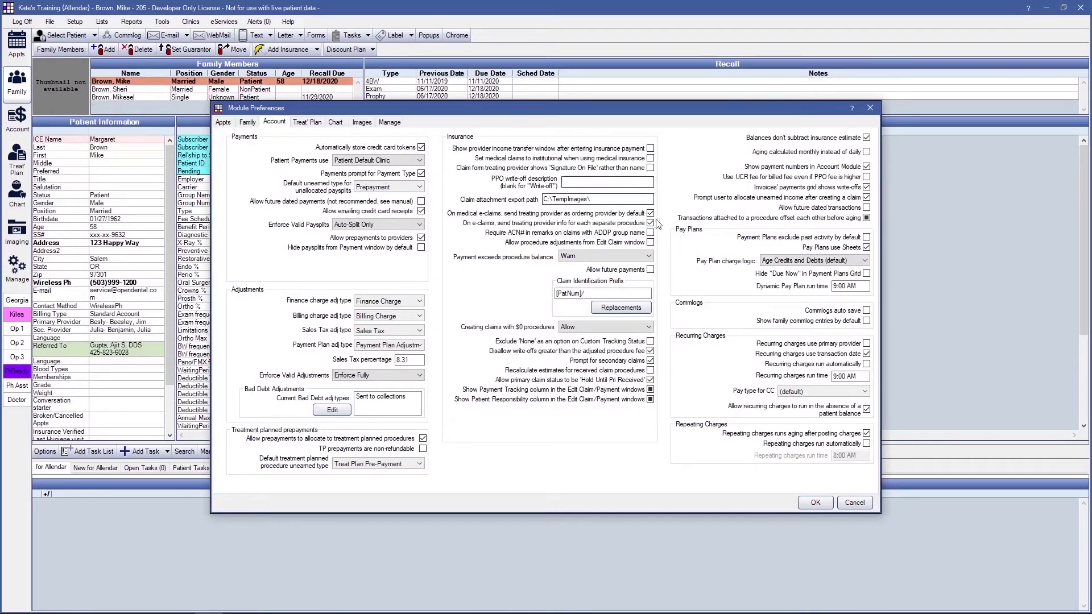
click(649, 360)
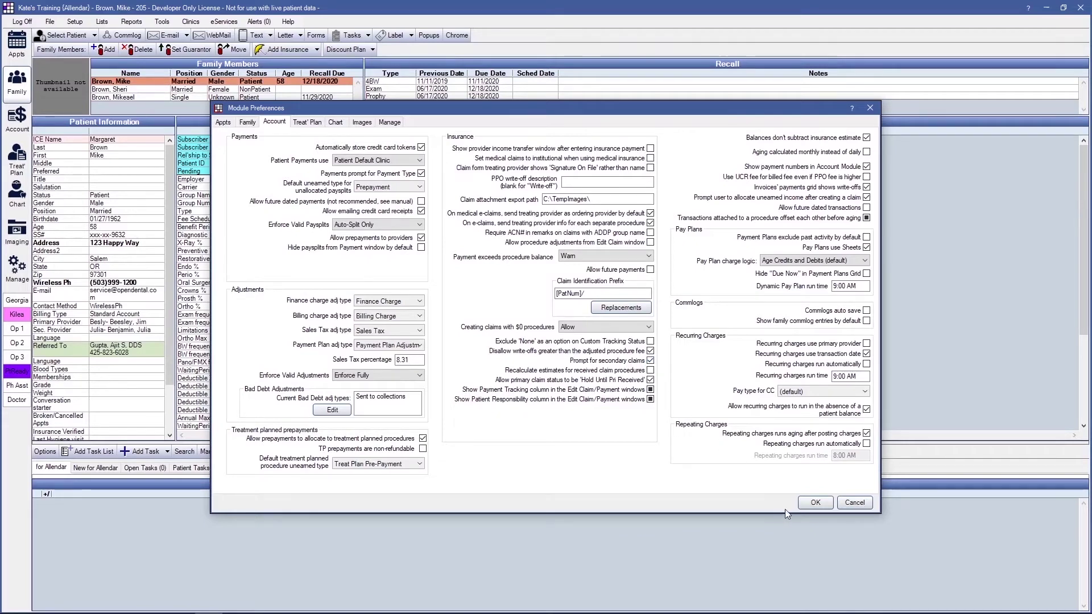
click(815, 503)
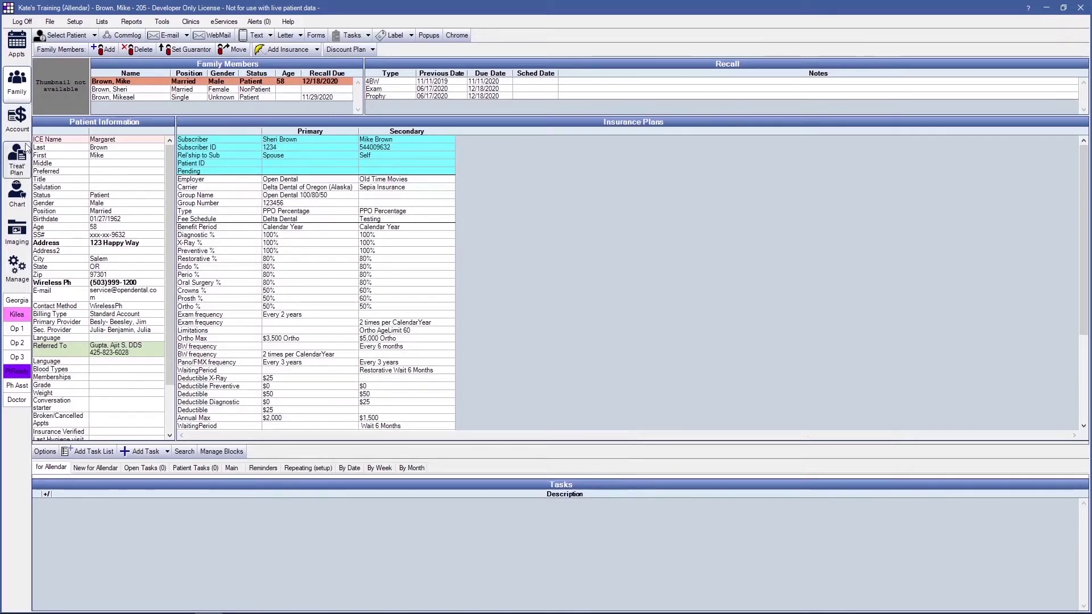
Examine the primary Delta Dental estimate for the D6740 ceramic crown on tooth 12 in the active treatment plan
click(13, 164)
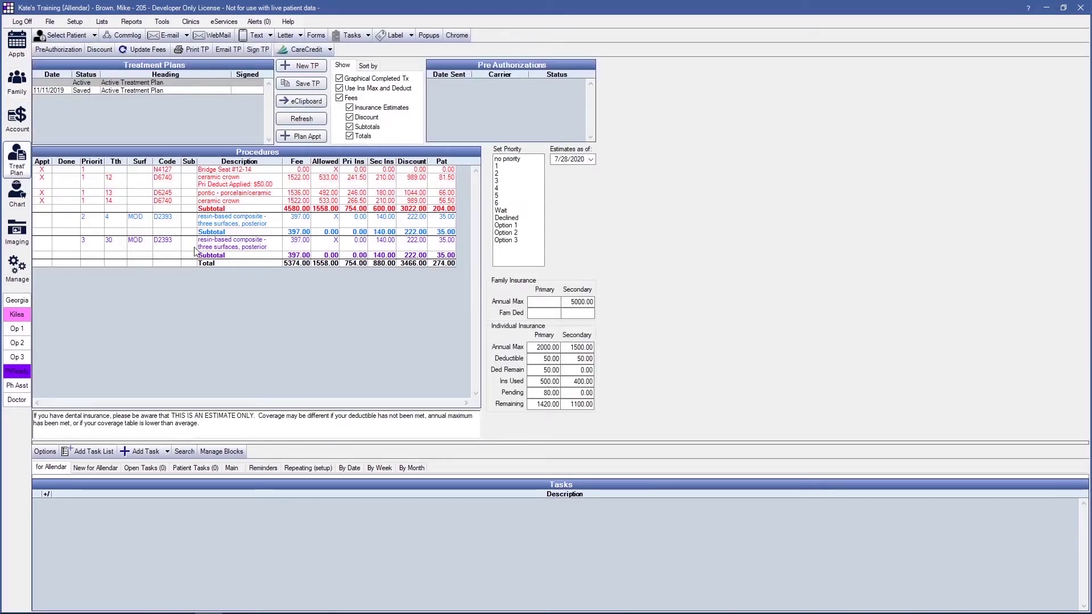
double_click(376, 183)
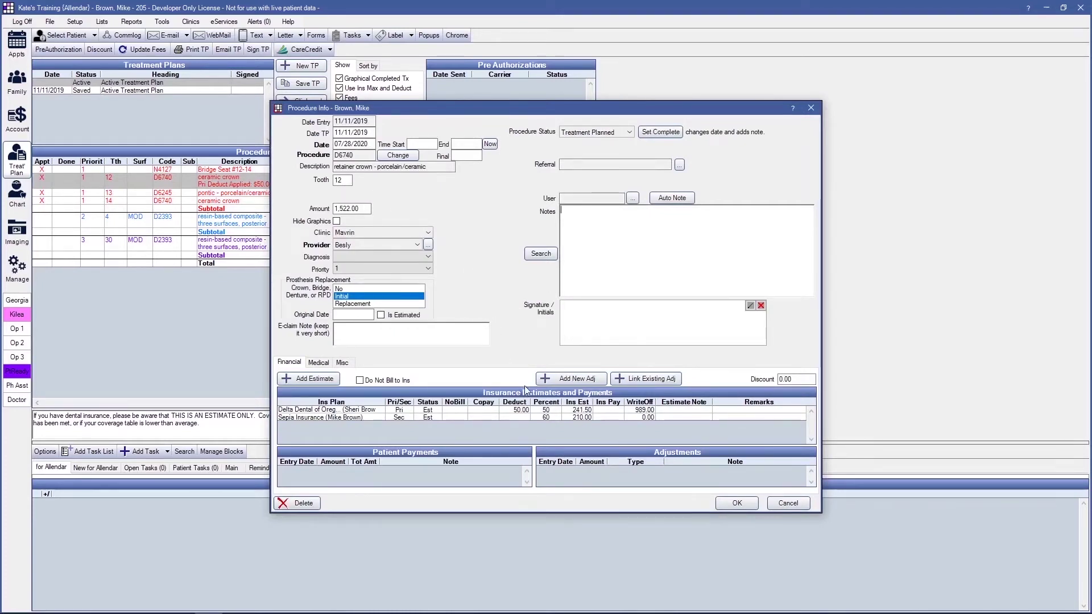
double_click(512, 410)
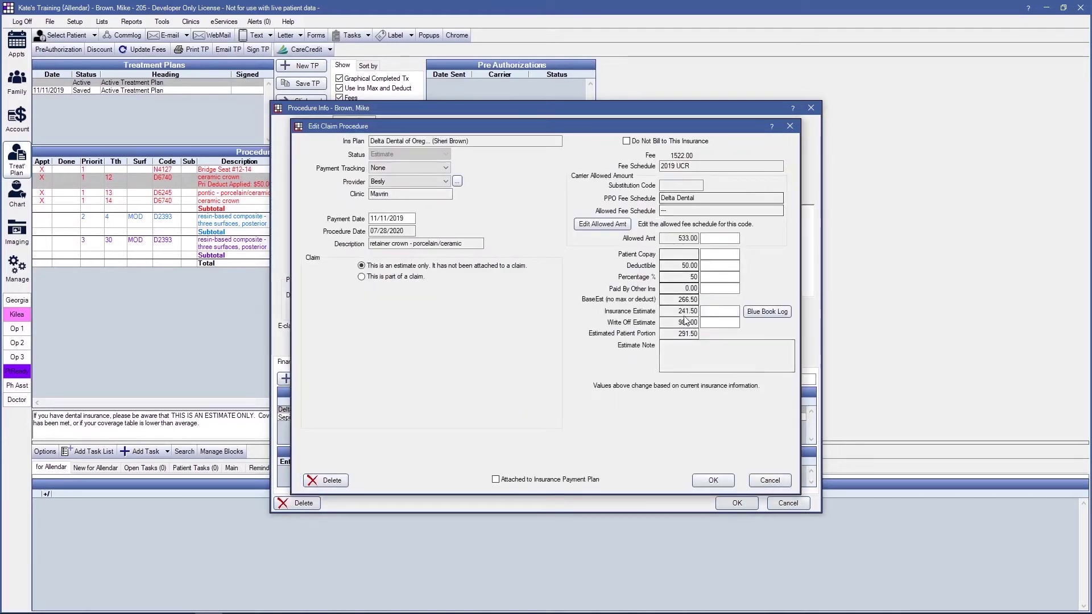
click(764, 481)
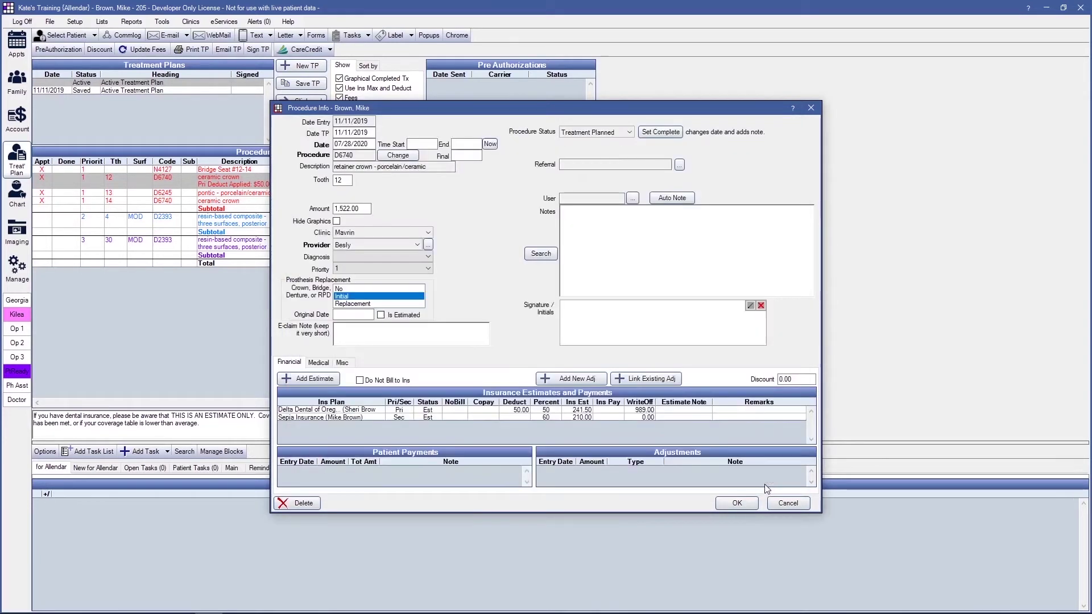
Open the crown's secondary Sepia Insurance estimate and arrange the procedure and estimate windows to leave room beside them
click(581, 418)
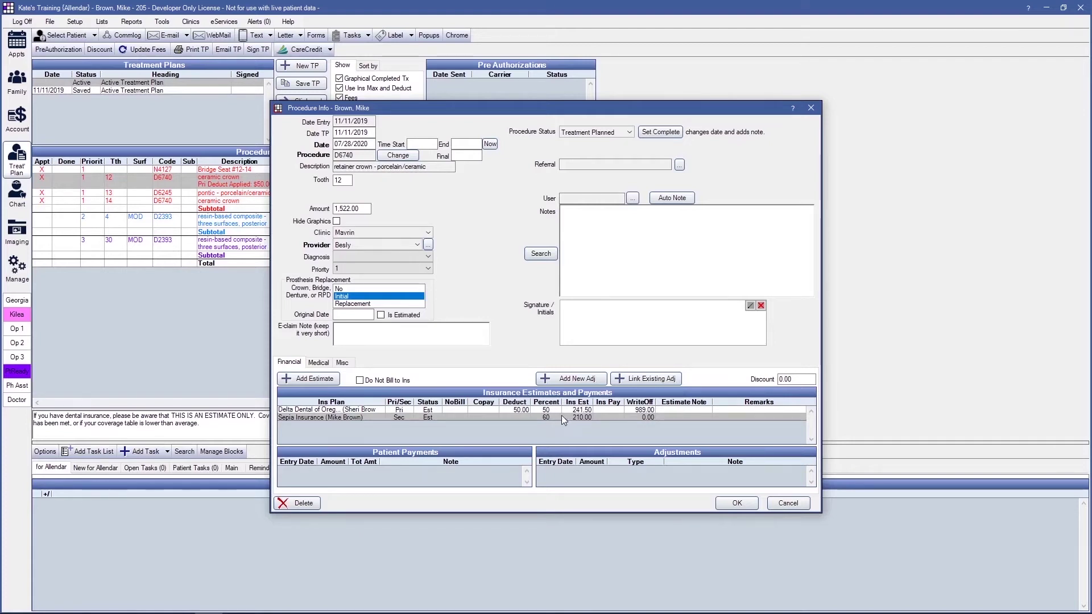
drag(591, 108, 327, 52)
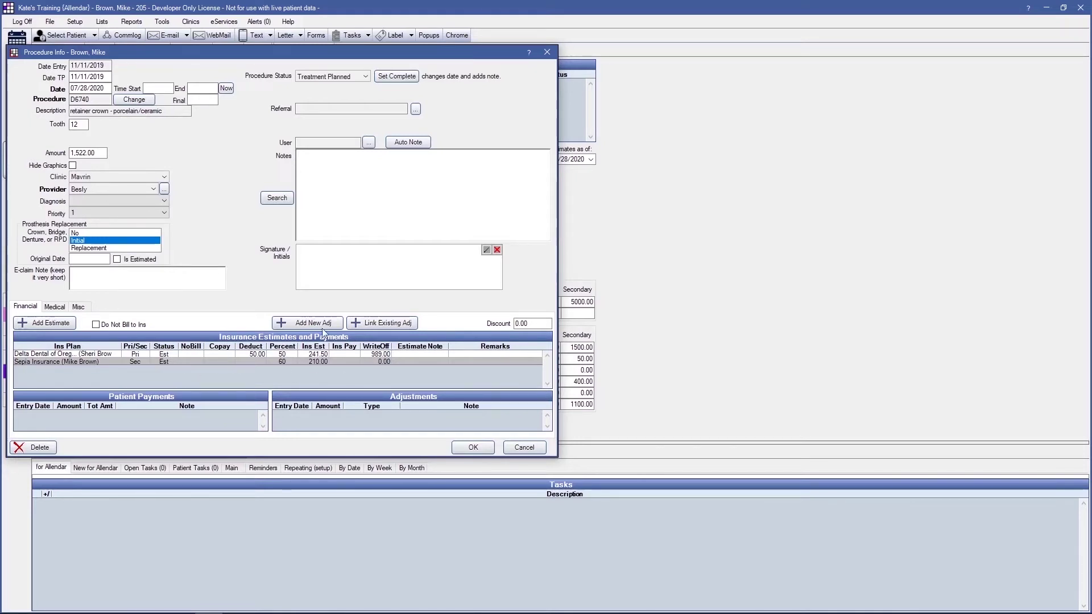
double_click(275, 361)
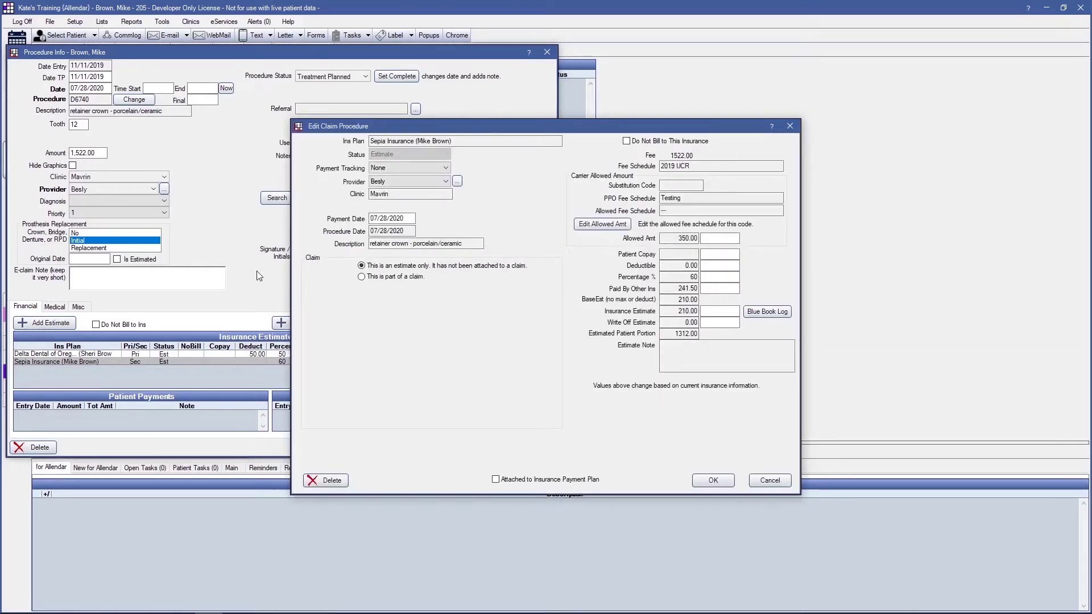
drag(484, 129, 211, 85)
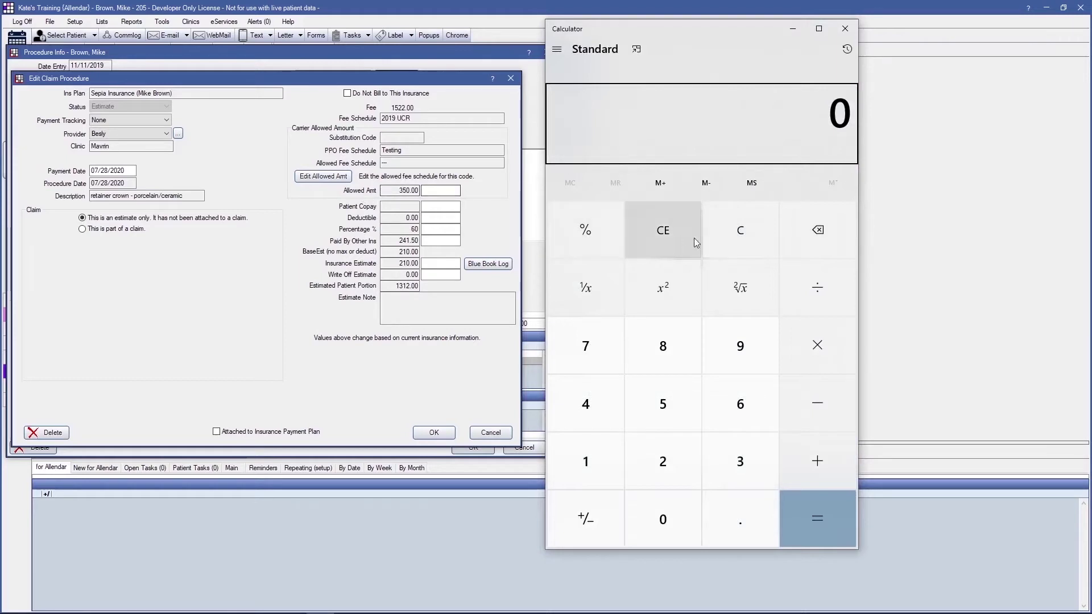
Multiply 350 by 0.6 in Calculator and compare the result with the Insurance Estimate in the secondary claim procedure
text(350)
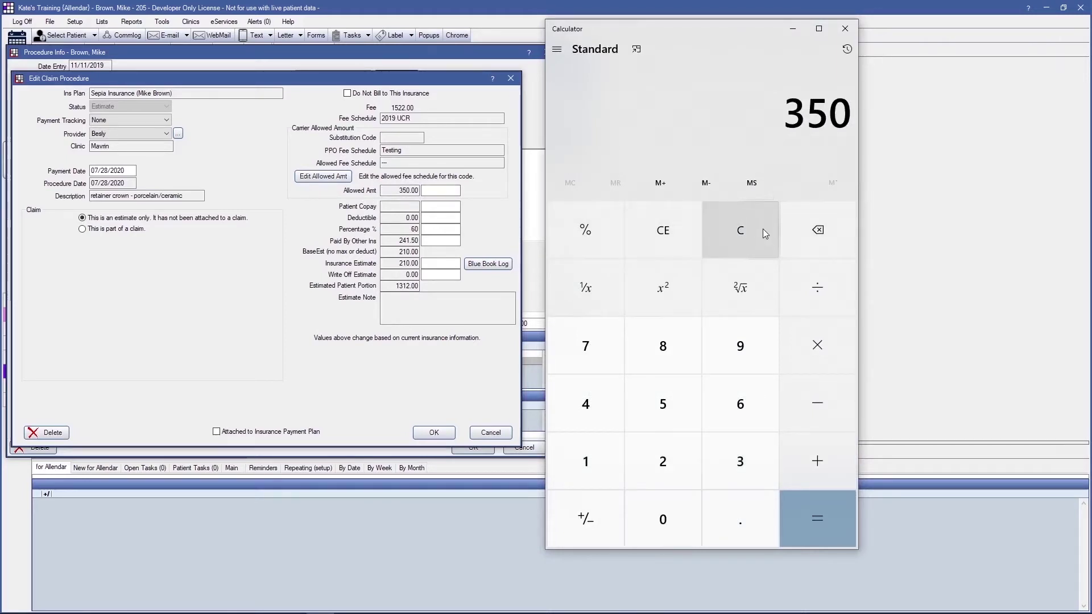
text(*.6)
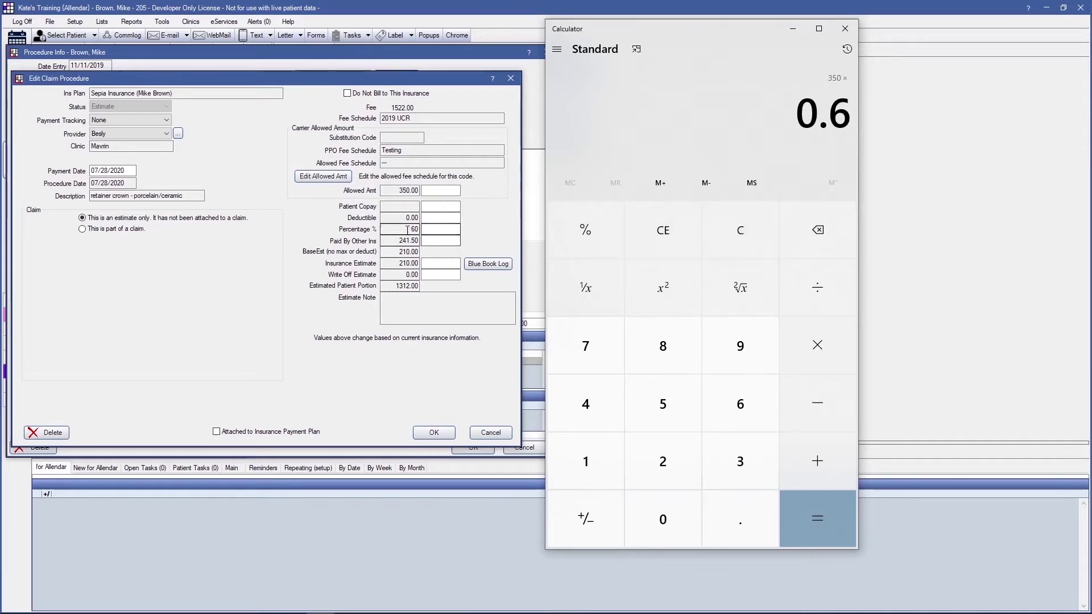
key(Return)
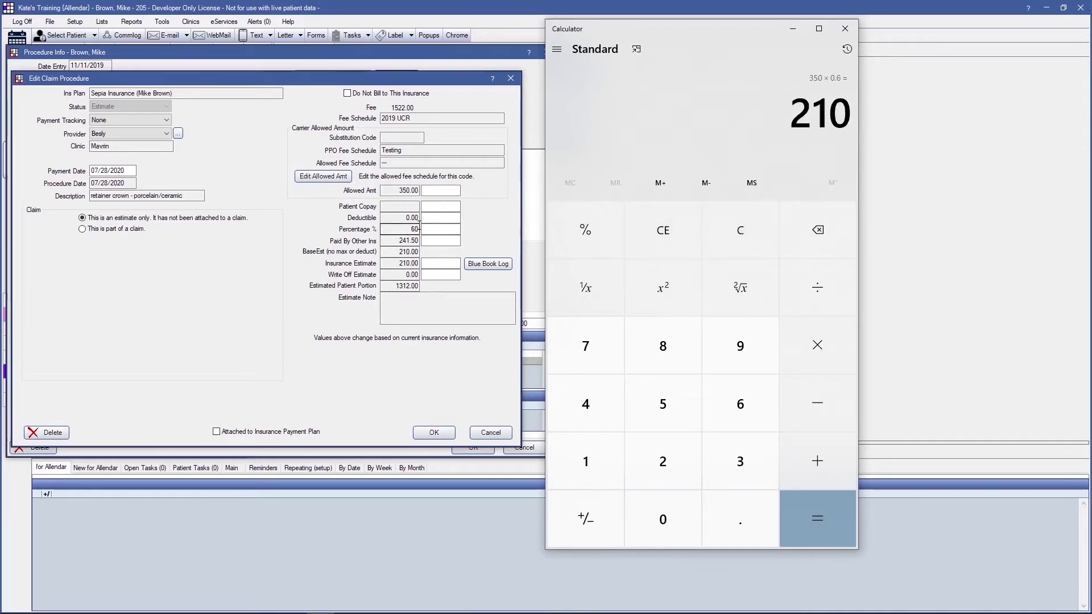
click(399, 263)
drag(399, 263, 419, 264)
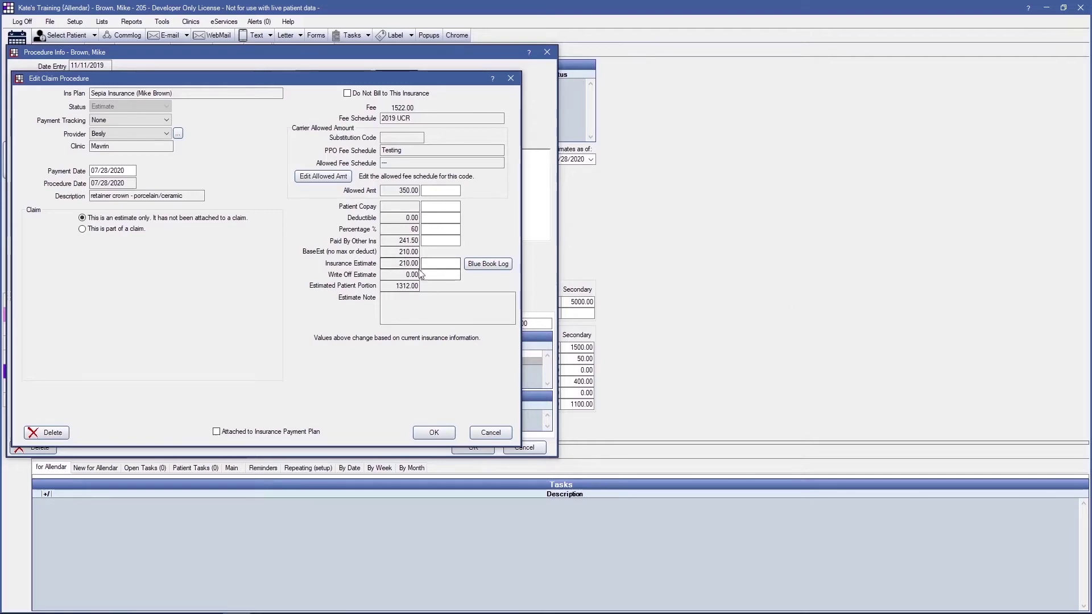
drag(390, 264, 427, 267)
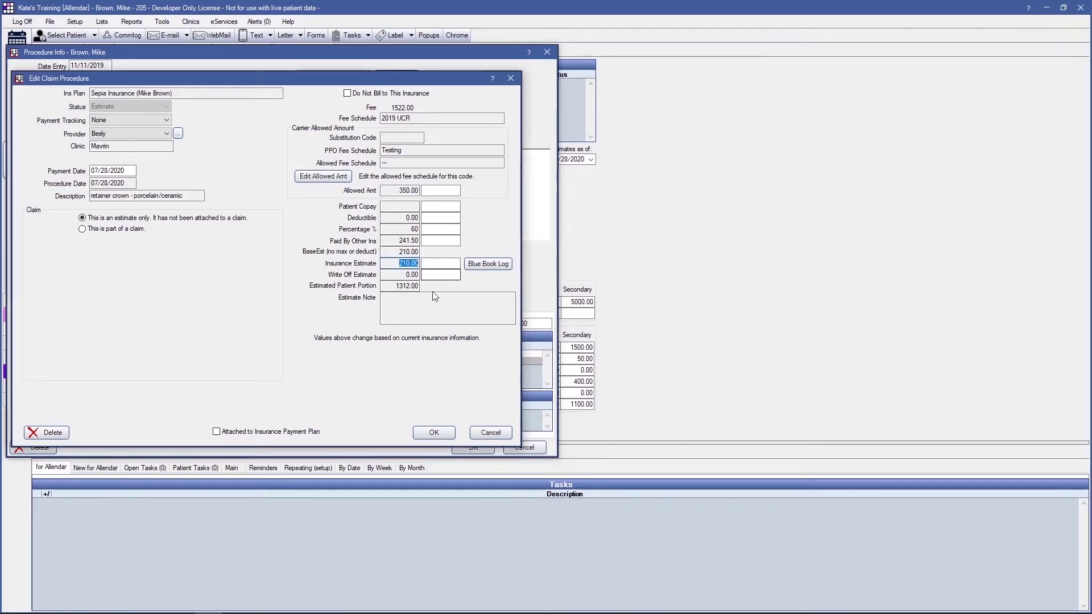
Return to the crown's insurance estimates and examine the Estimated Patient Portion in the primary Delta Dental estimate
click(441, 436)
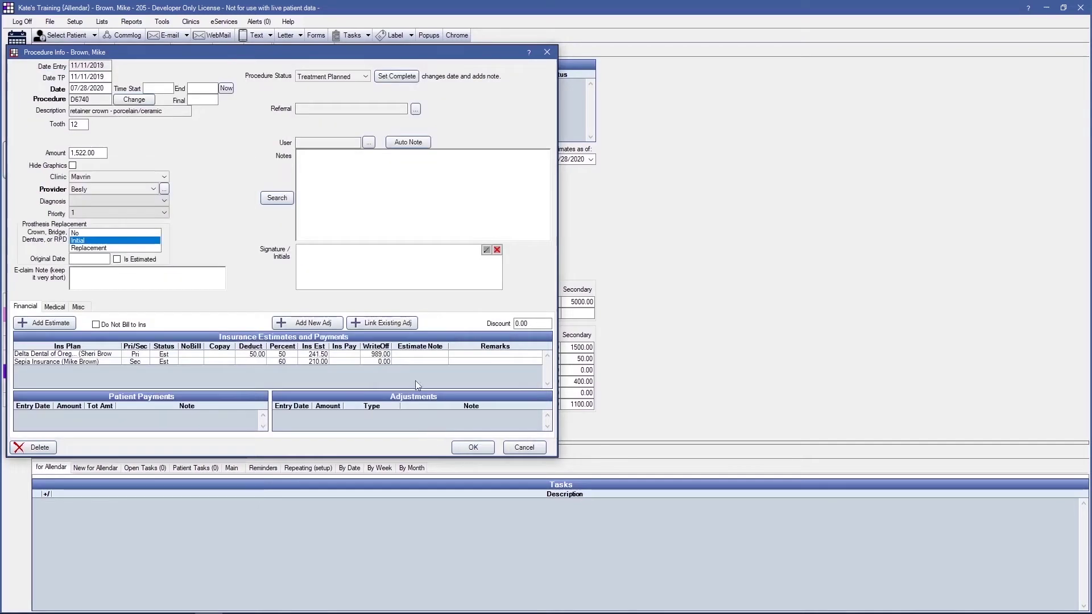
double_click(347, 353)
drag(661, 333, 700, 334)
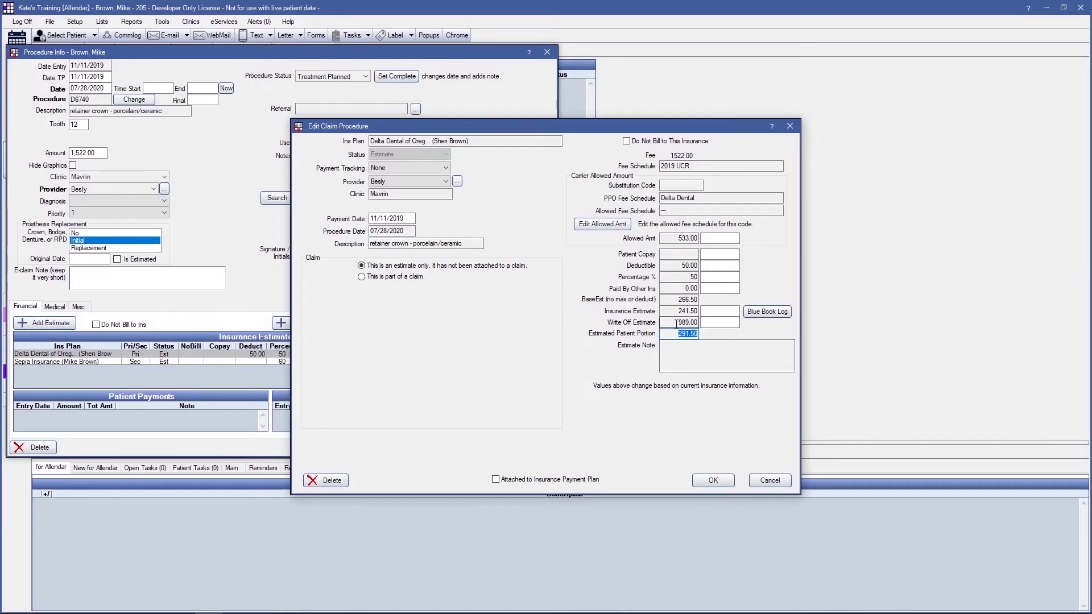
click(714, 481)
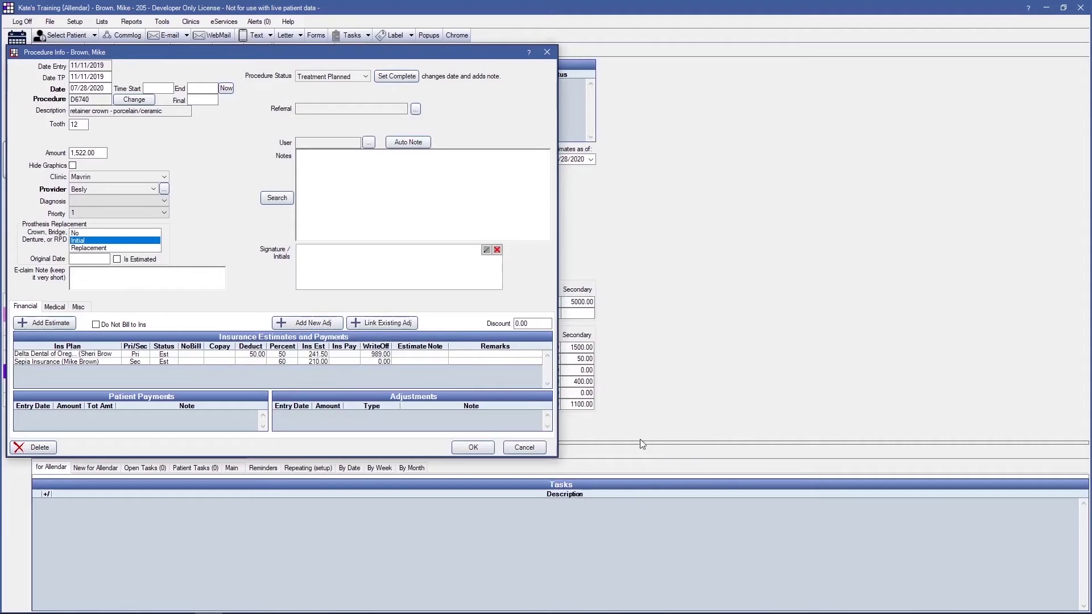
Examine the Insurance Estimate in the crown's secondary Sepia Insurance estimate and position its window to leave room beside it
double_click(328, 361)
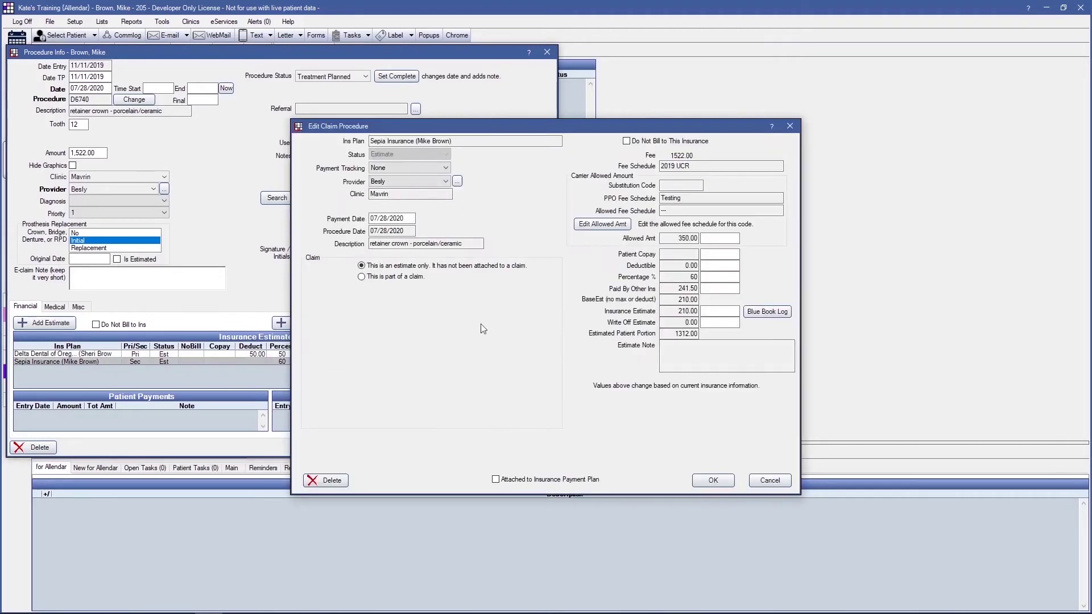
drag(677, 311, 695, 307)
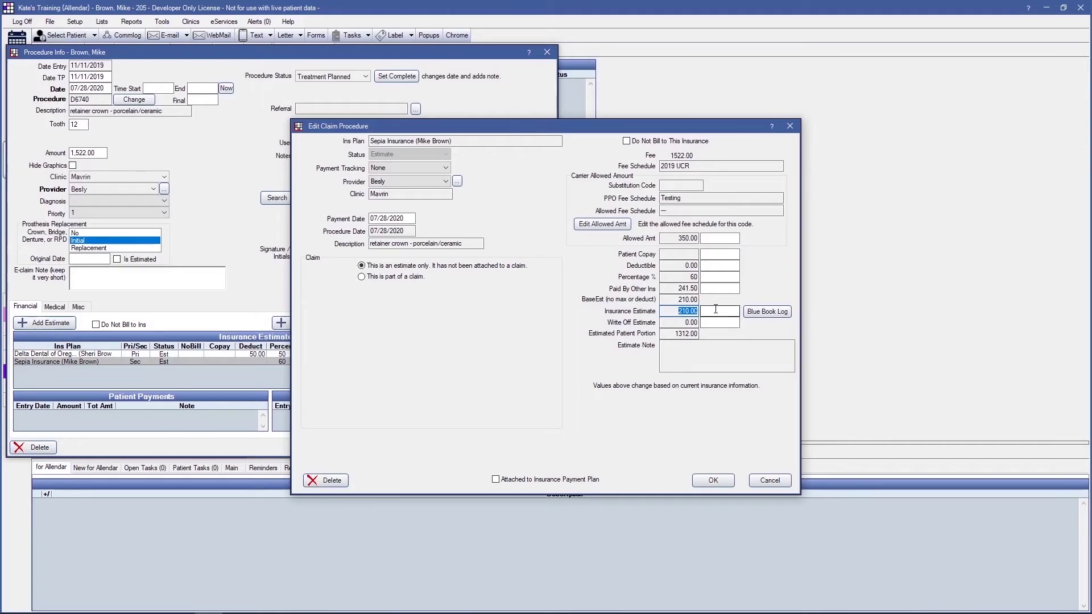
drag(649, 128, 363, 84)
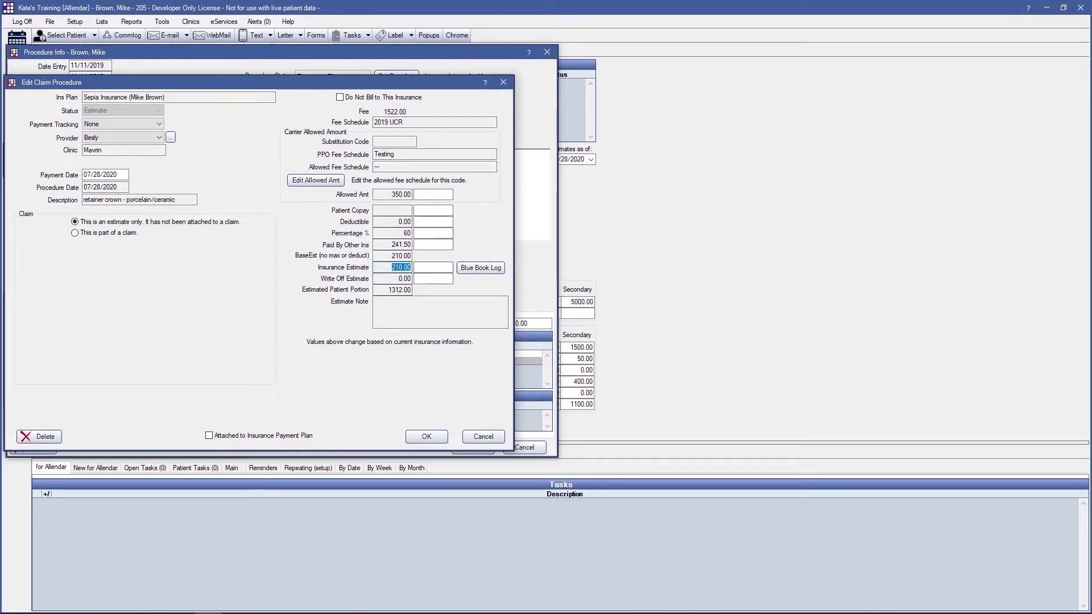
key(Tab)
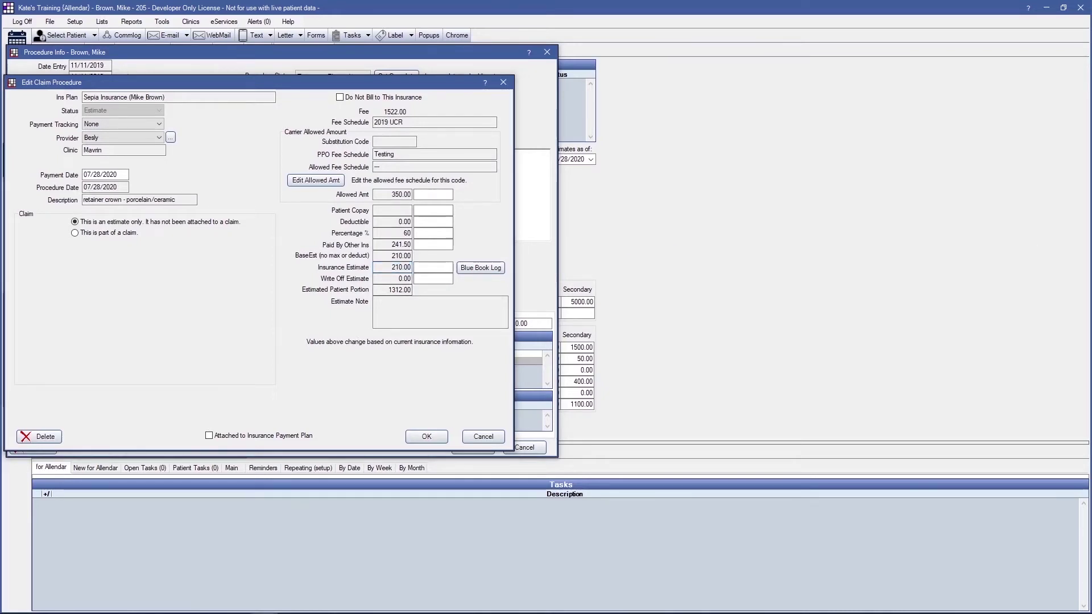
Compare the Sepia estimate with Basic Secondary.JPG, Carve Out Secondary.JPG and Secondary Medicaid.JPG, ending back at the treatment plan
drag(1091, 69, 668, 14)
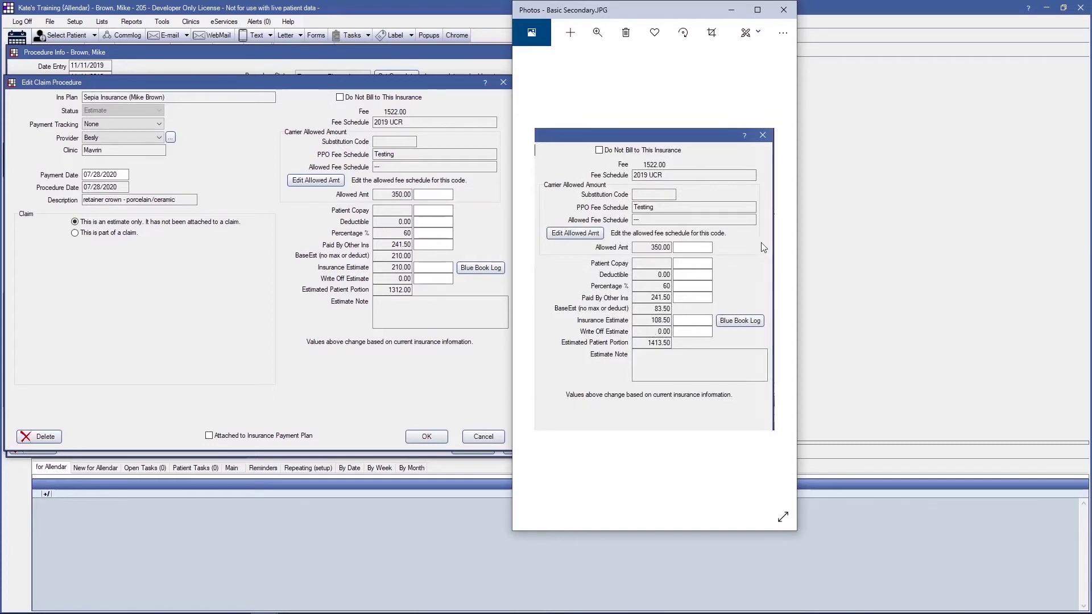
drag(608, 13, 749, 88)
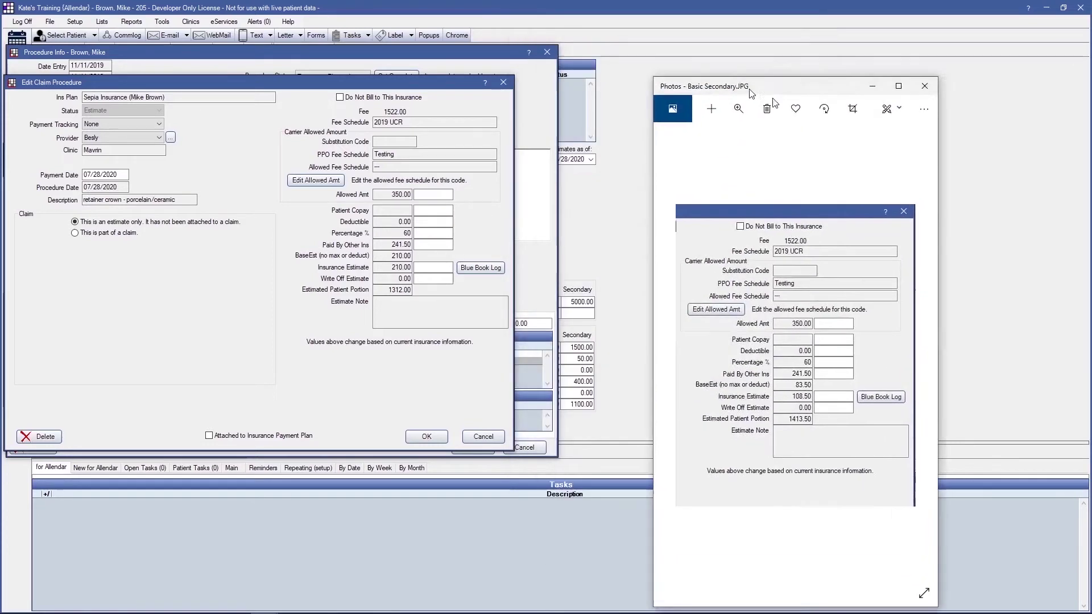
key(alt+F4)
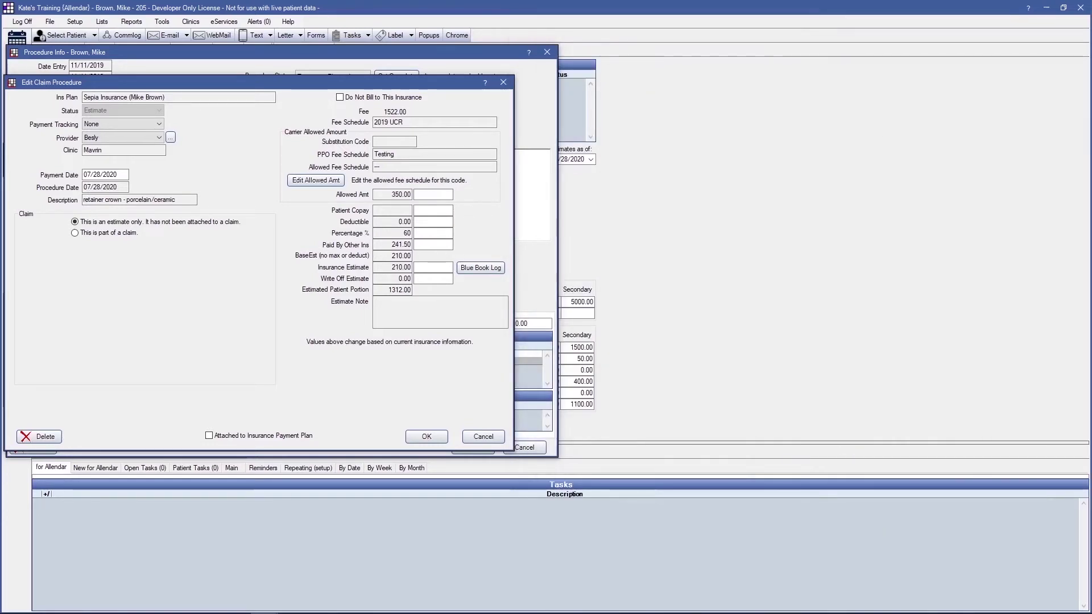
drag(893, 162, 656, 45)
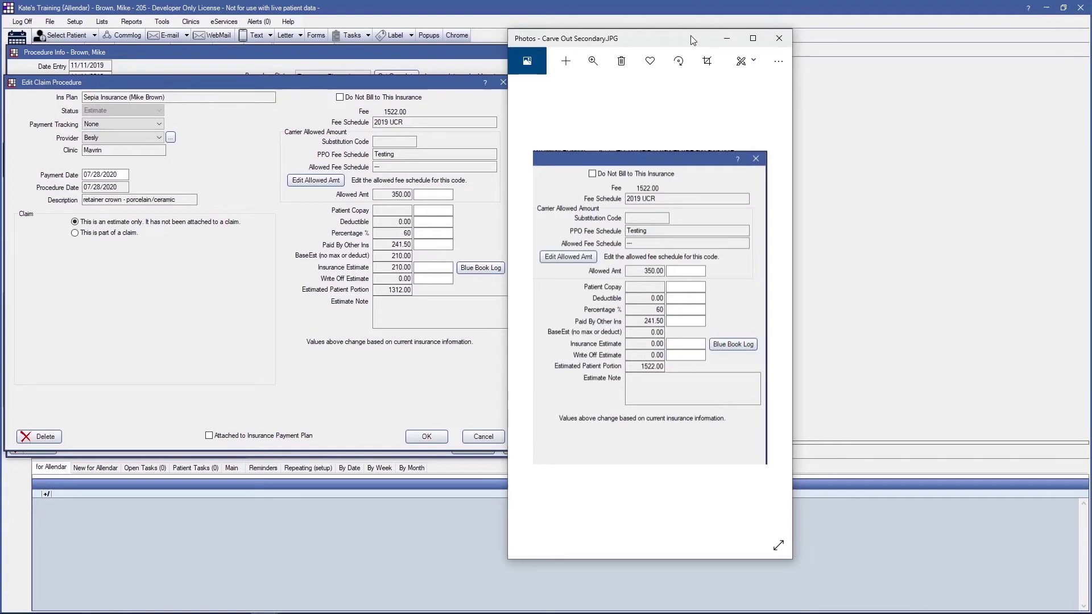
drag(684, 41, 1091, 41)
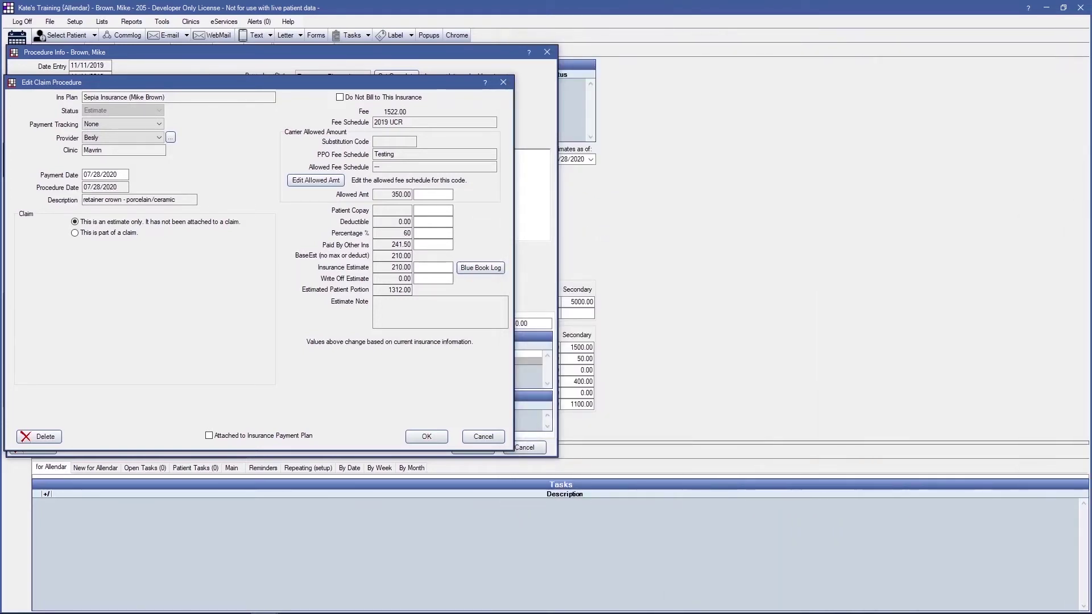
drag(1091, 41, 635, 24)
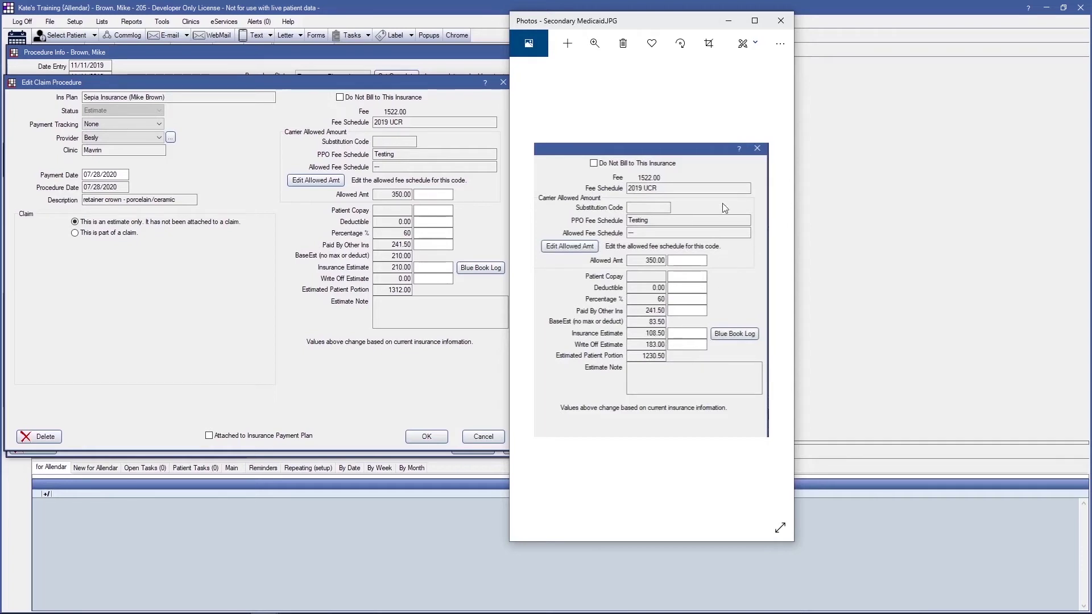
click(780, 21)
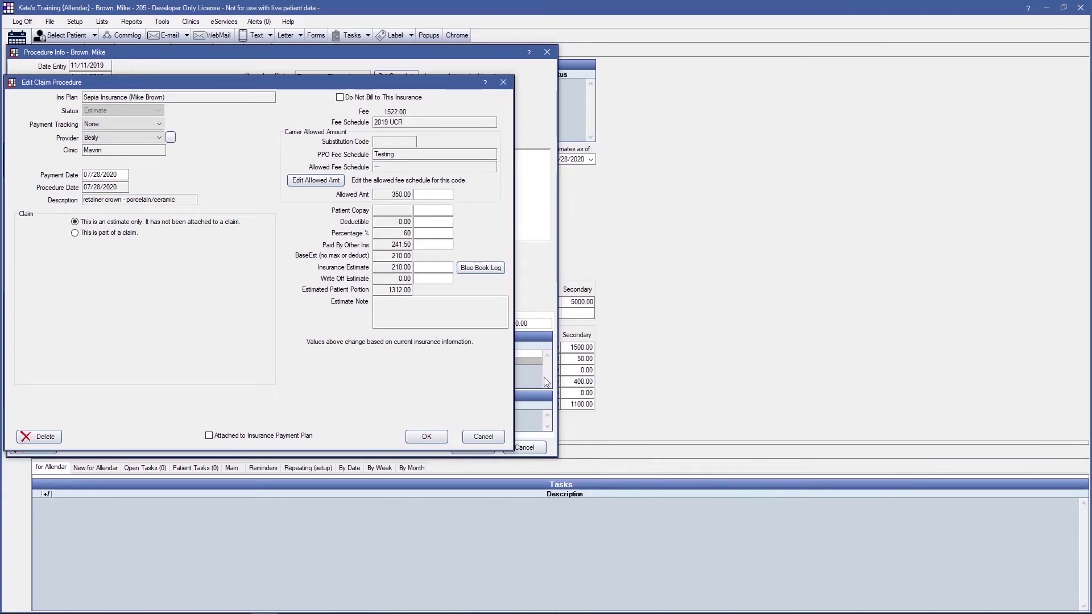
click(430, 436)
click(466, 449)
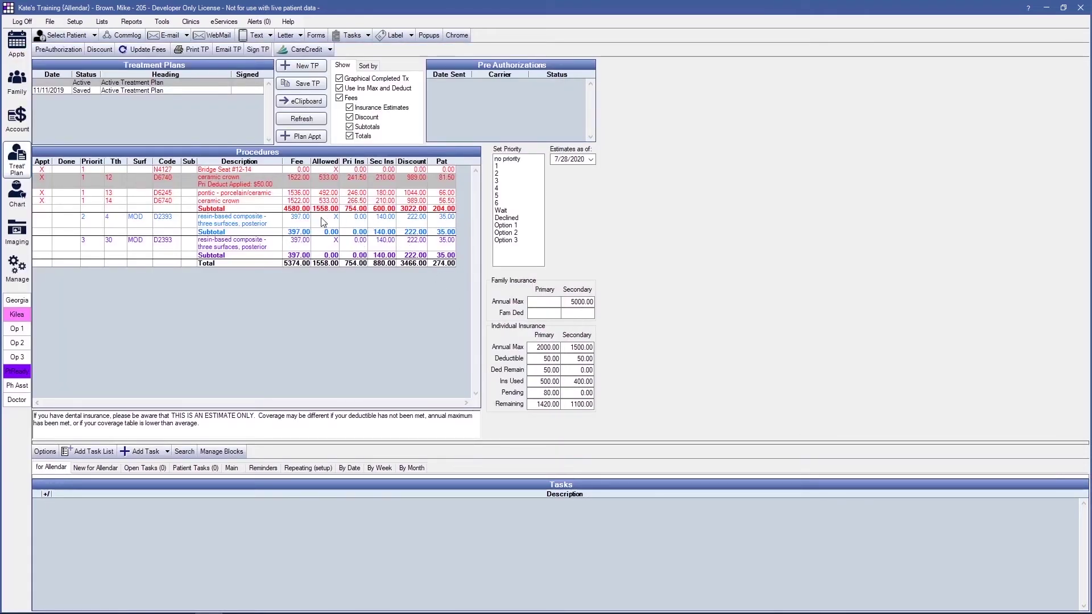
Open the D2393 composite on tooth 4 and compare the NoBill status of its primary and secondary estimates
click(195, 222)
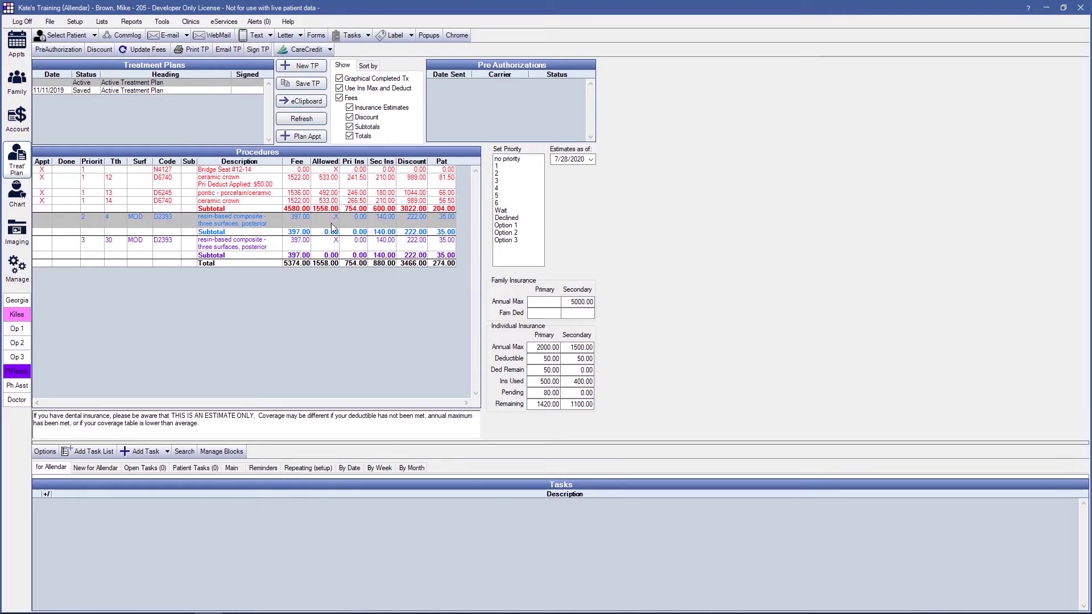
double_click(247, 219)
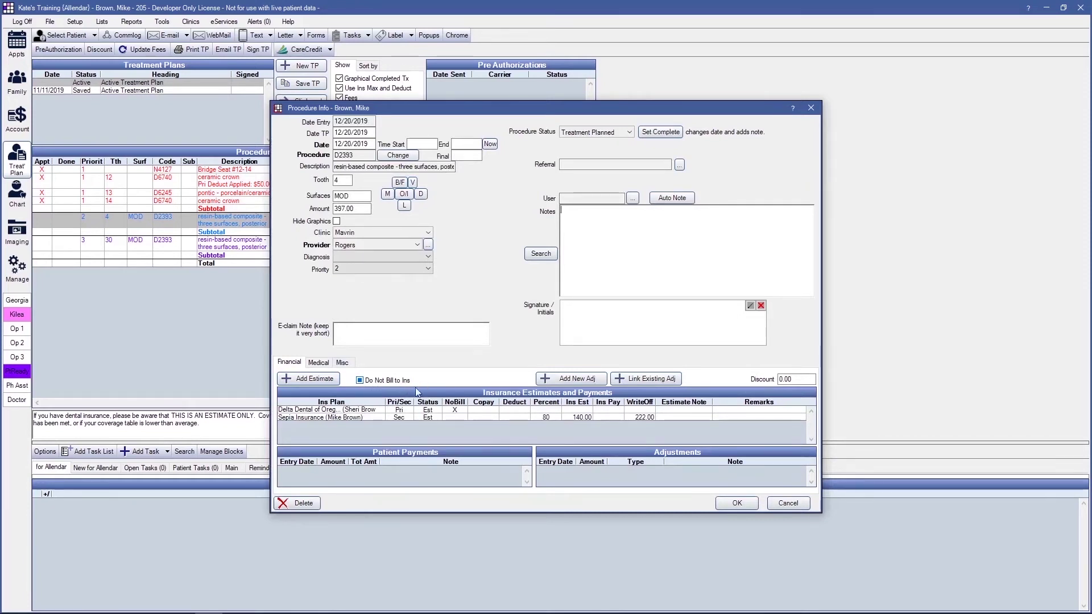
click(460, 410)
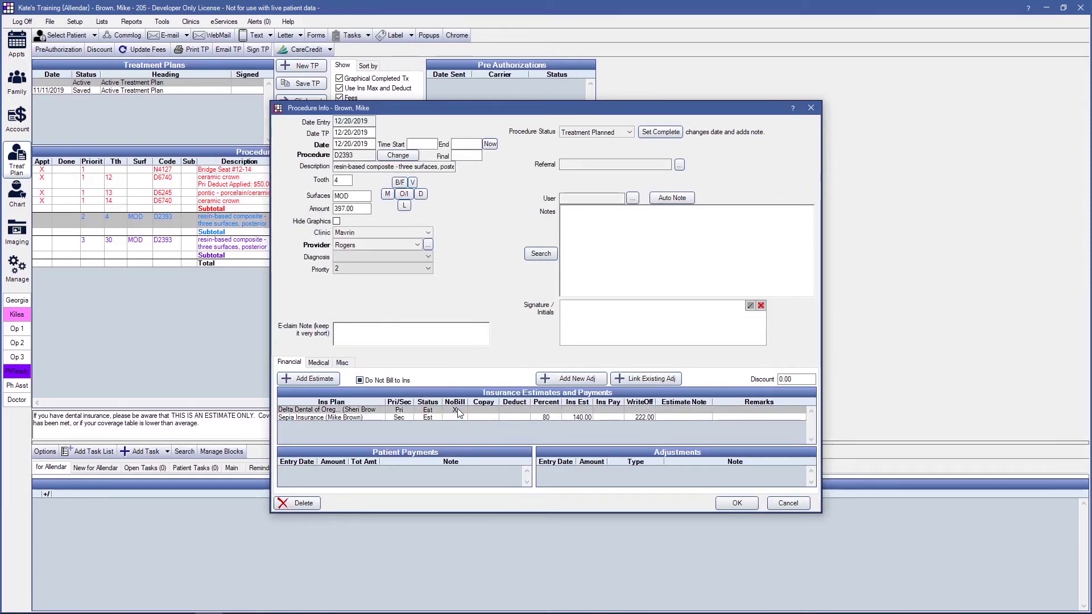
click(458, 418)
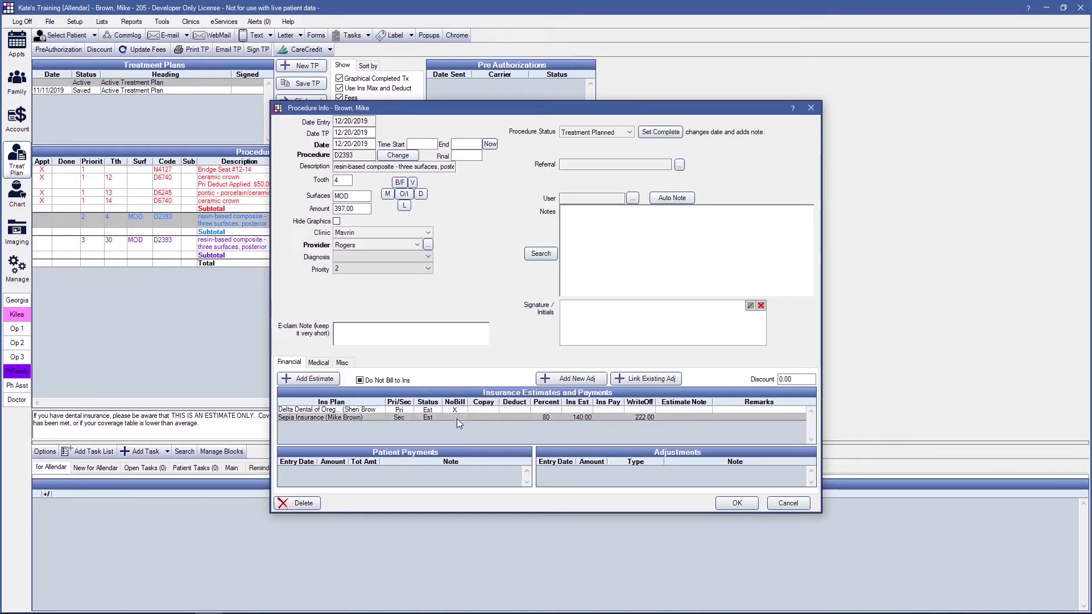
click(398, 410)
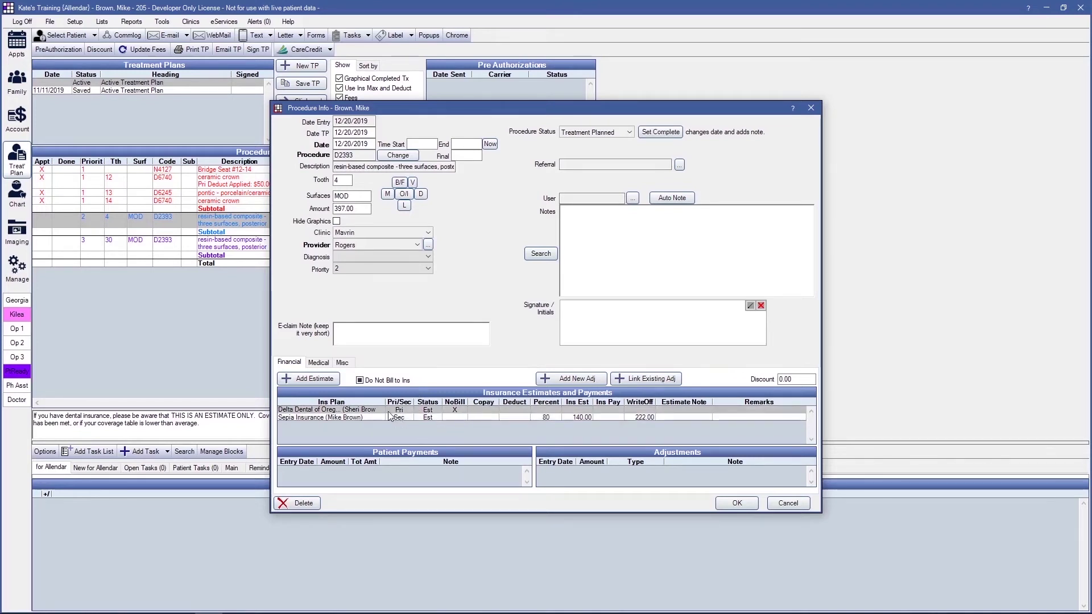
Turn off "Do Not Bill to This Insurance" in the tooth 4 composite's primary Delta Dental estimate
double_click(459, 411)
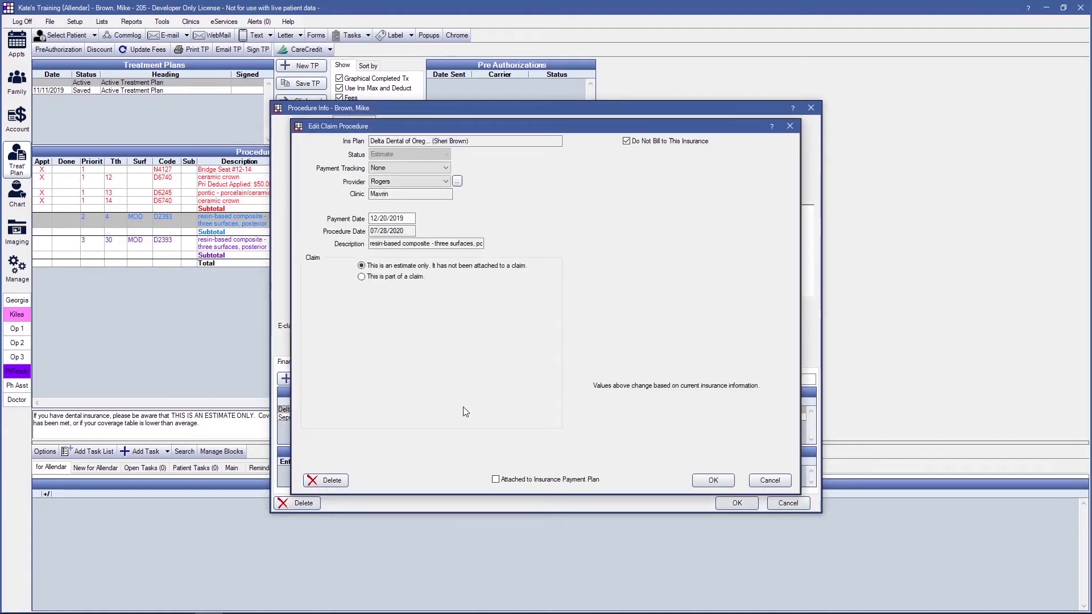
click(627, 141)
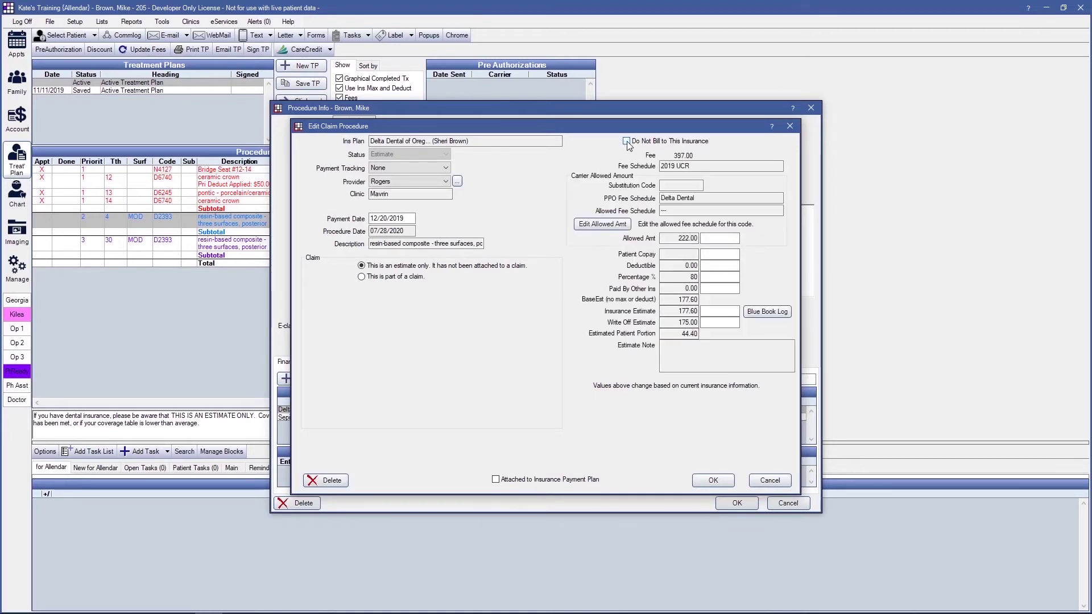
click(718, 483)
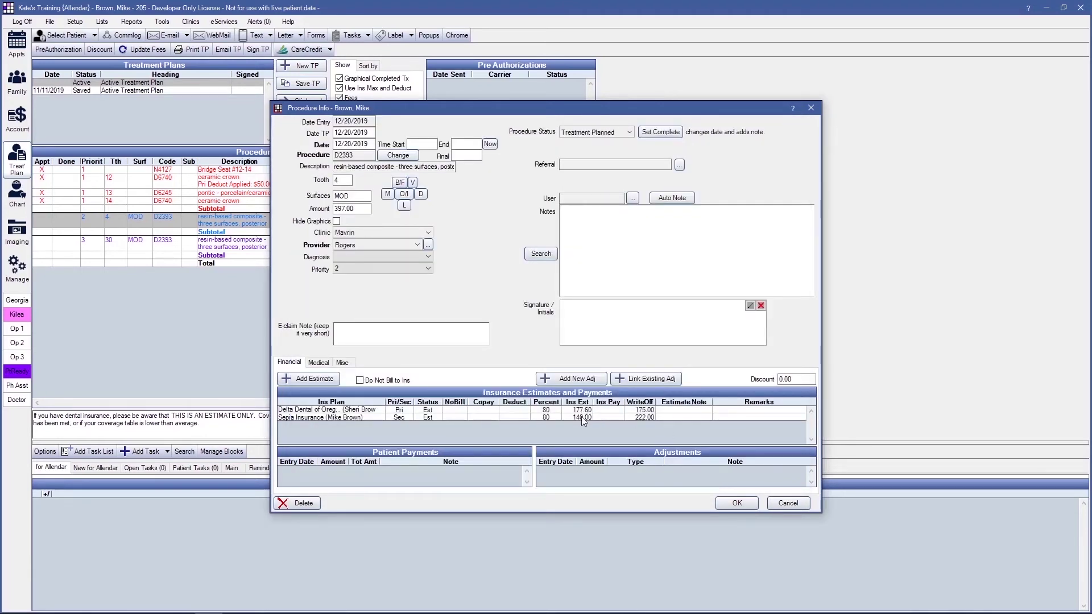
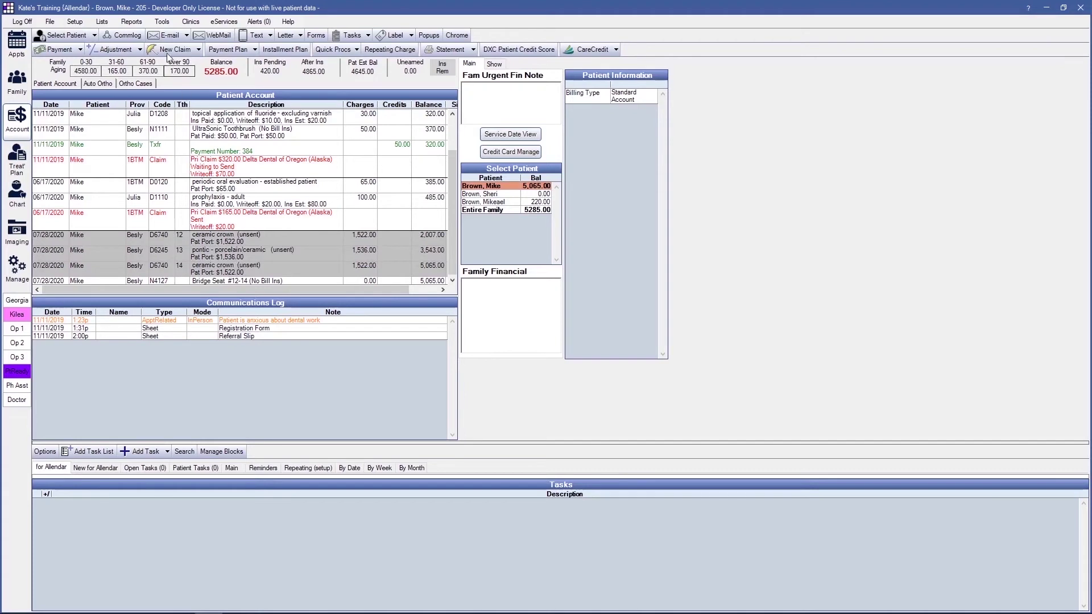
Create primary Delta Dental and secondary Sepia Insurance claims for the selected 07/28/2020 crowns and pontic, continuing despite the missing data
click(167, 50)
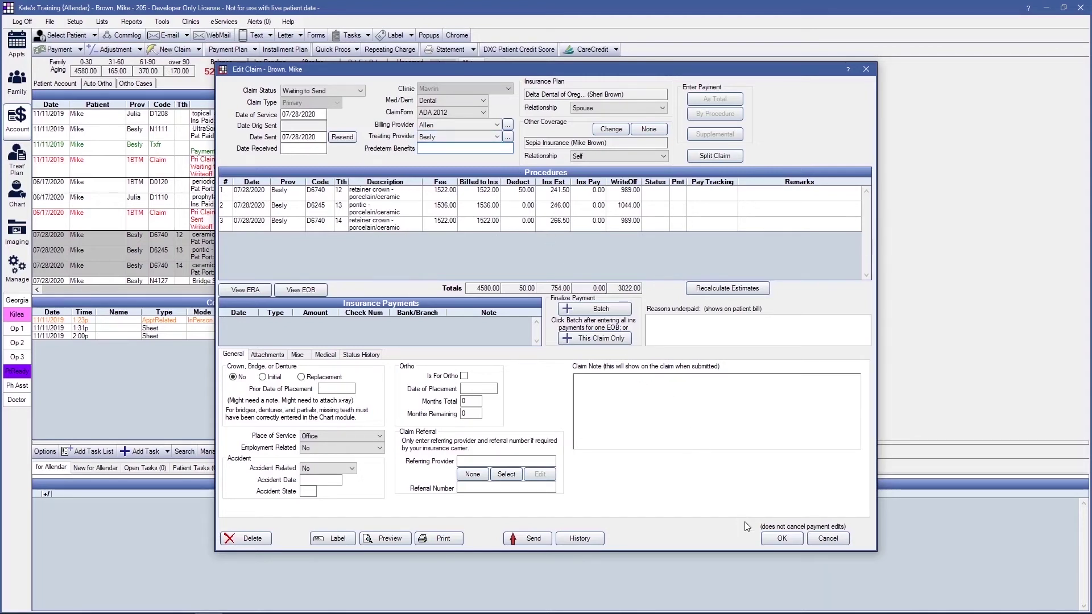
click(781, 538)
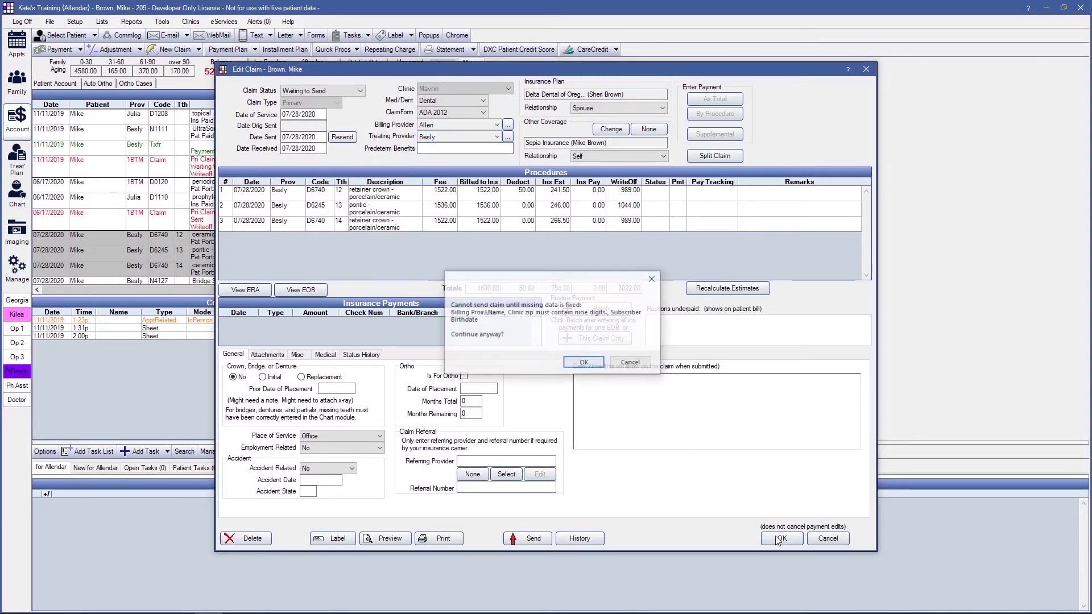
click(584, 362)
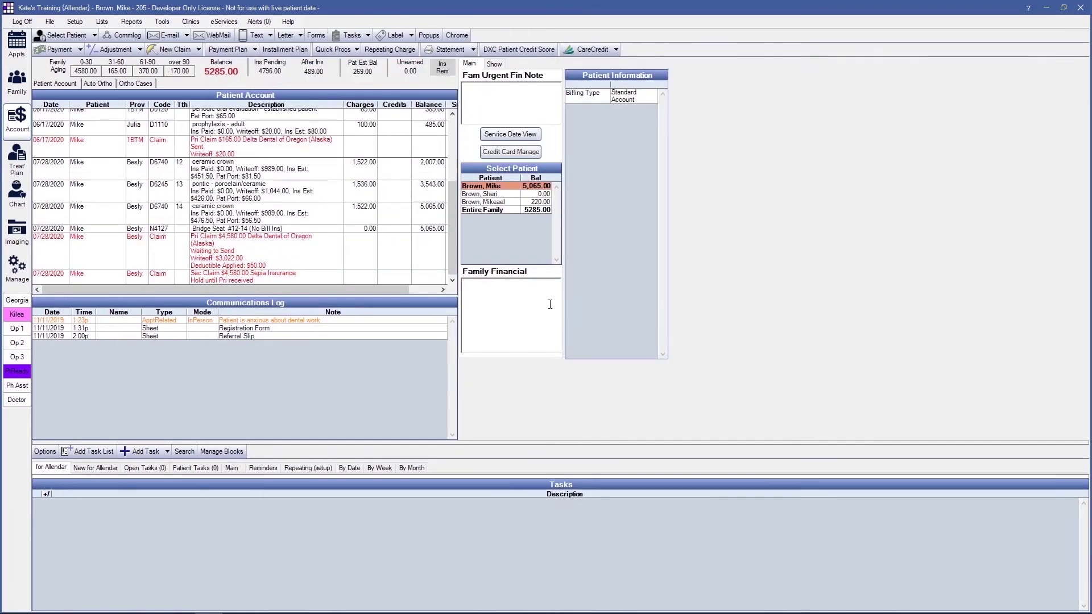
Review the 07/28/2020 primary and secondary claim entries with their attached procedures, and the claim types available for a new claim
click(225, 256)
click(230, 278)
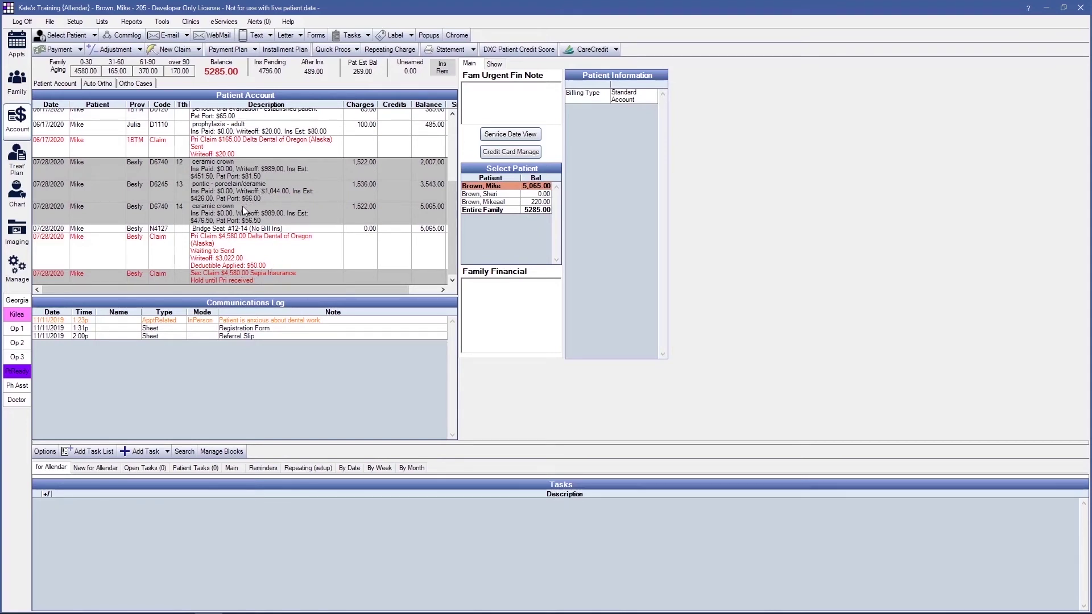
click(198, 50)
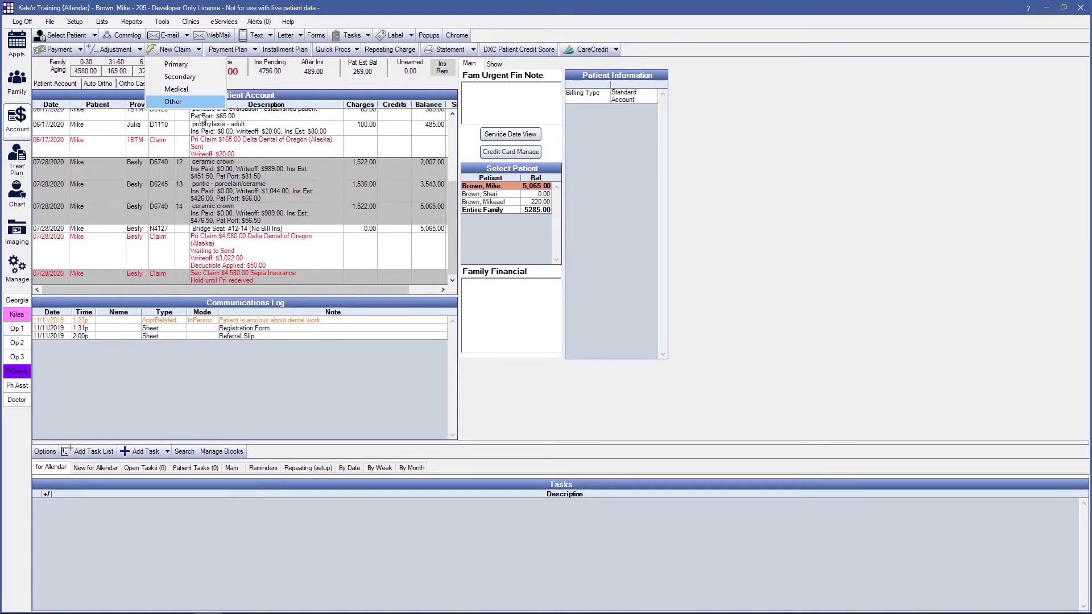
click(298, 249)
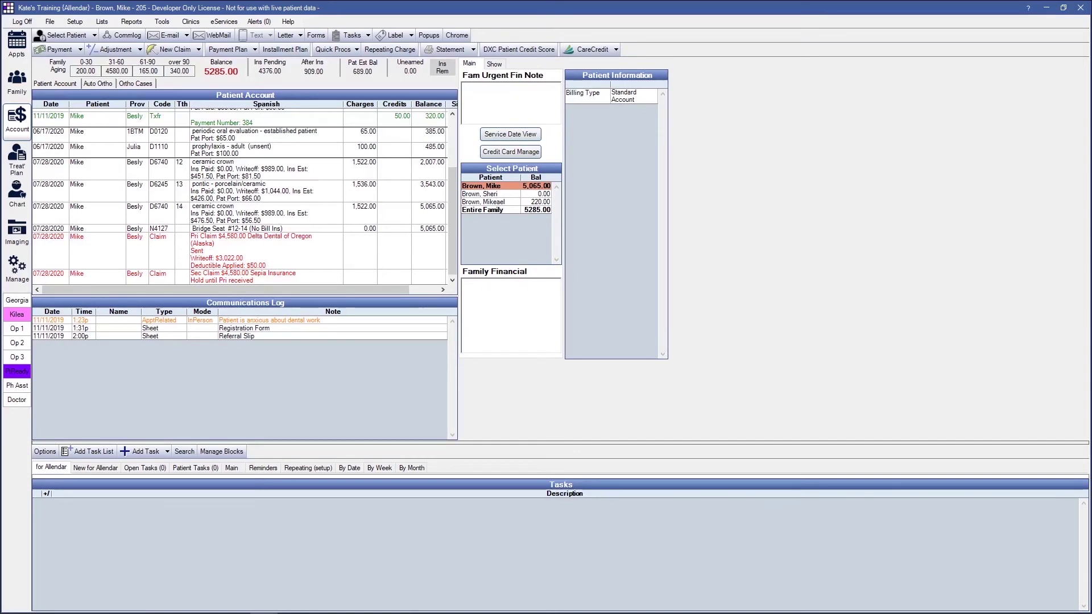
Enter the primary Delta Dental claim payment by procedure, accepting the prefilled insurance payments, deductible and write-offs for all three procedures
double_click(296, 252)
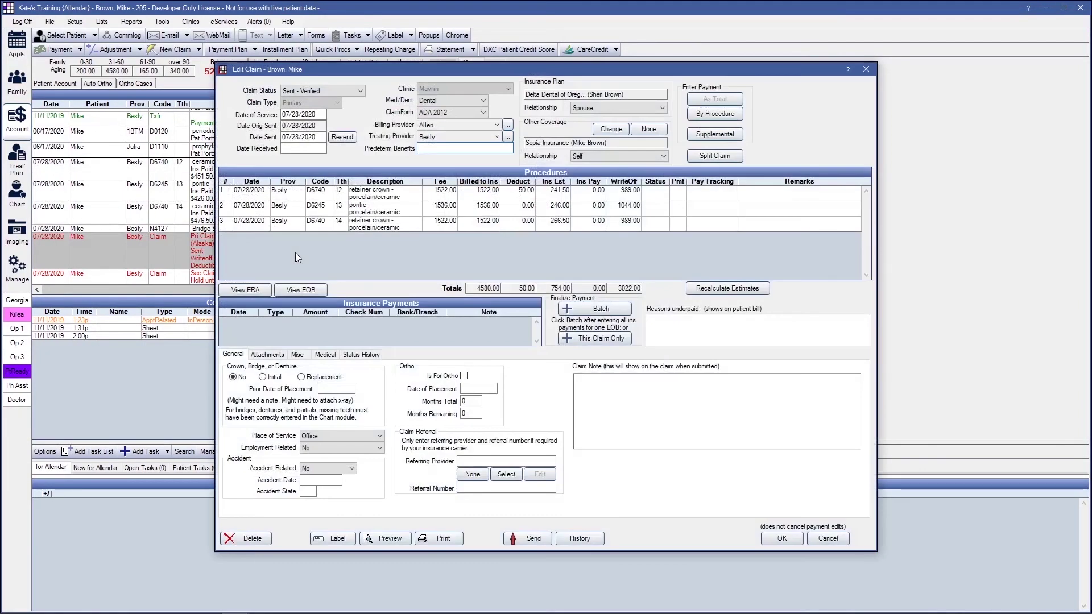
click(717, 115)
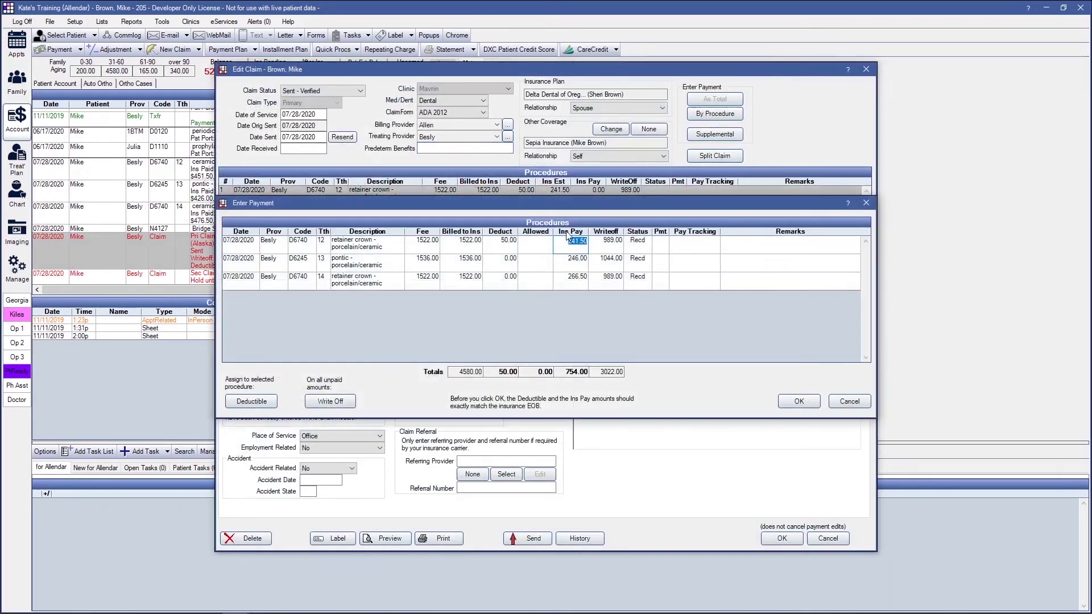
double_click(565, 371)
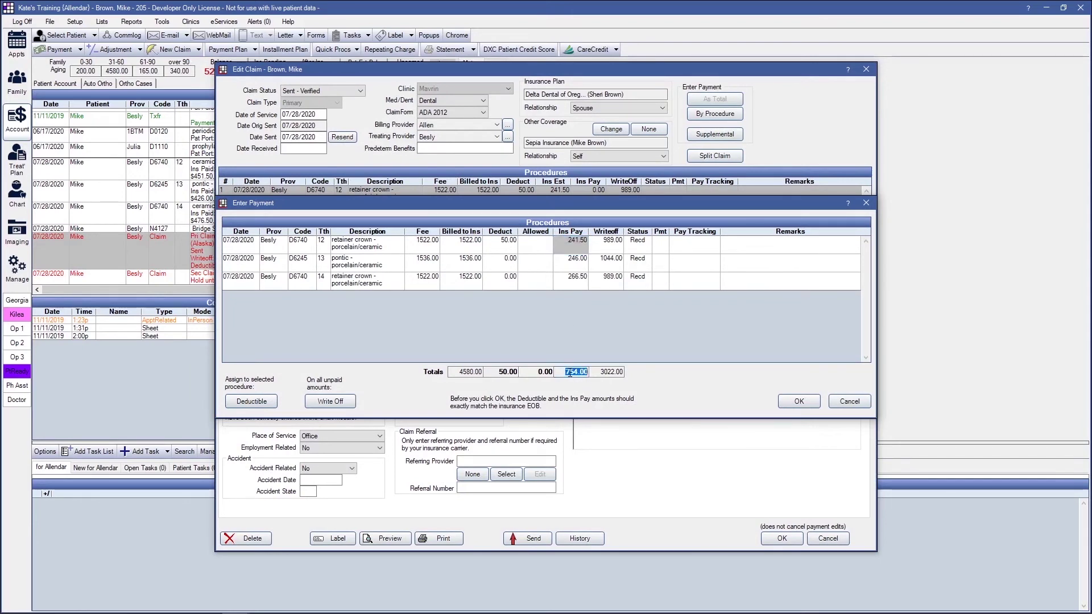
click(798, 402)
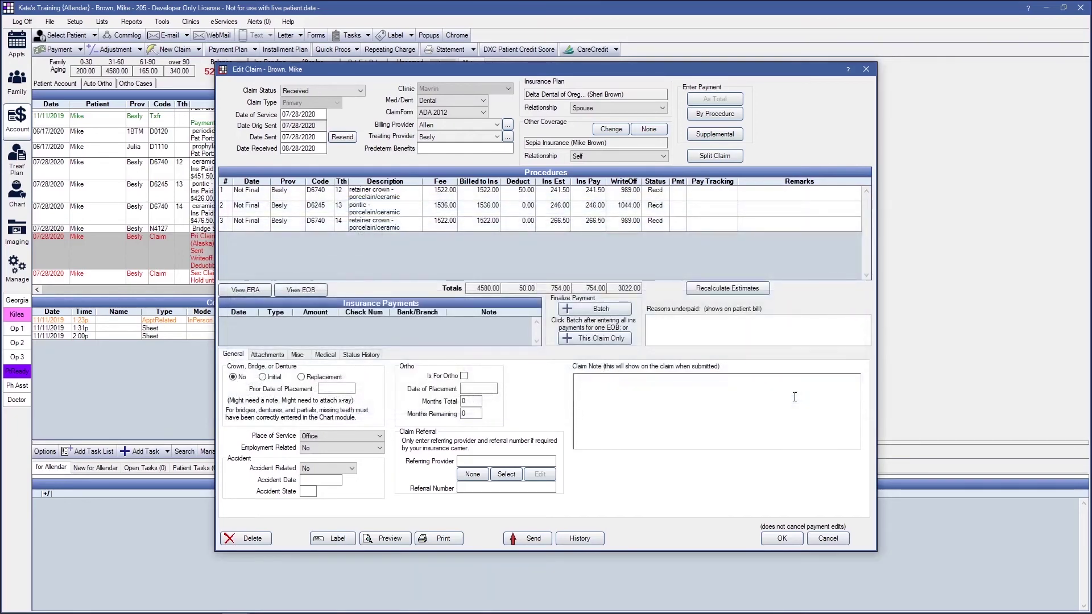
Finalize the primary Delta Dental payment for this claim only as a Check, and choose Do nothing for the outstanding secondary claim
click(595, 339)
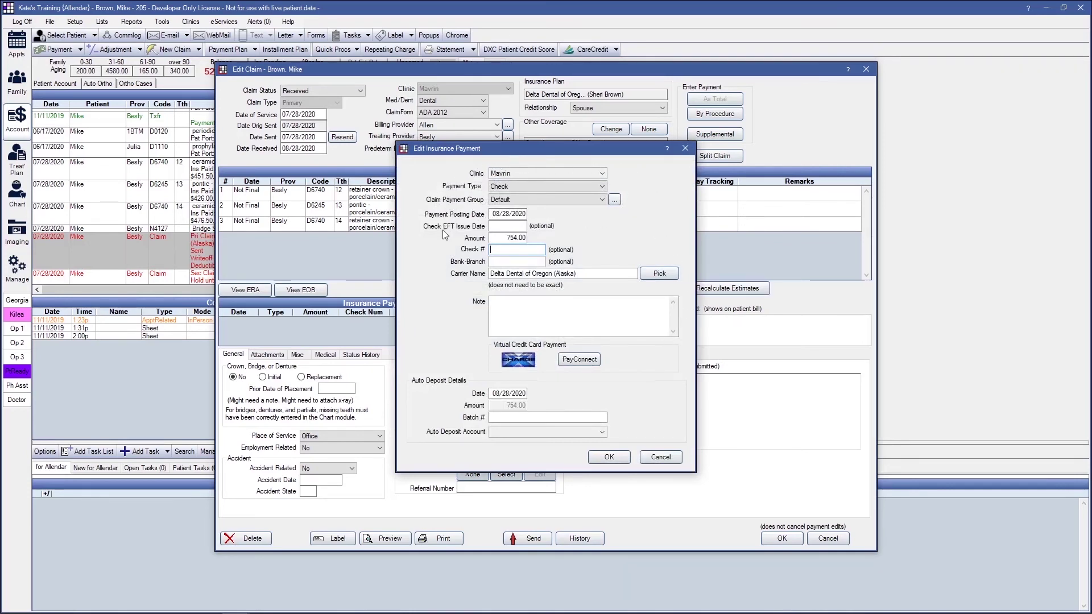
click(498, 191)
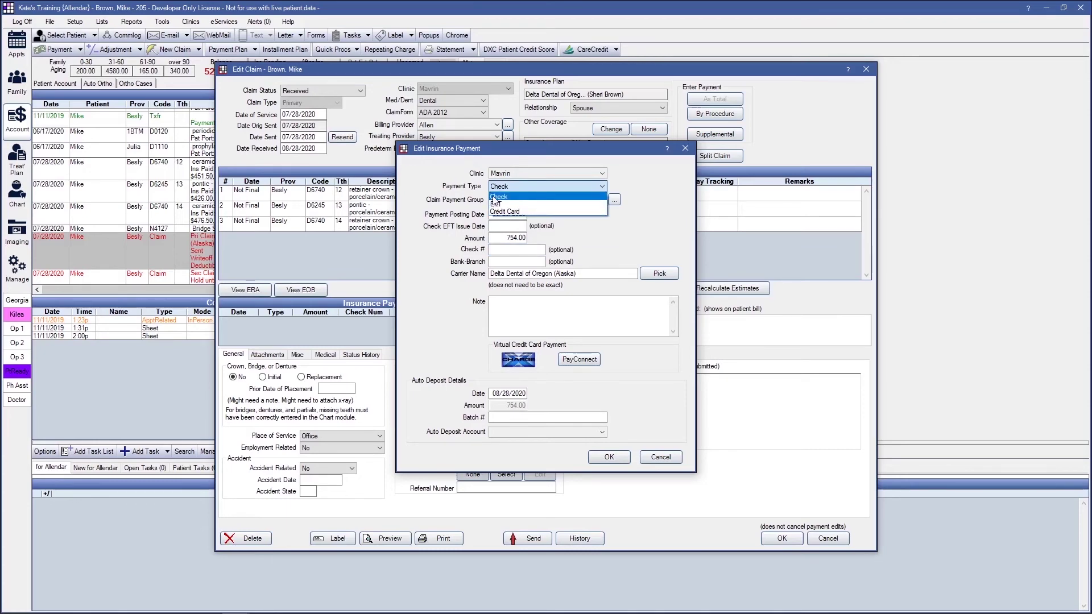
click(495, 197)
click(608, 459)
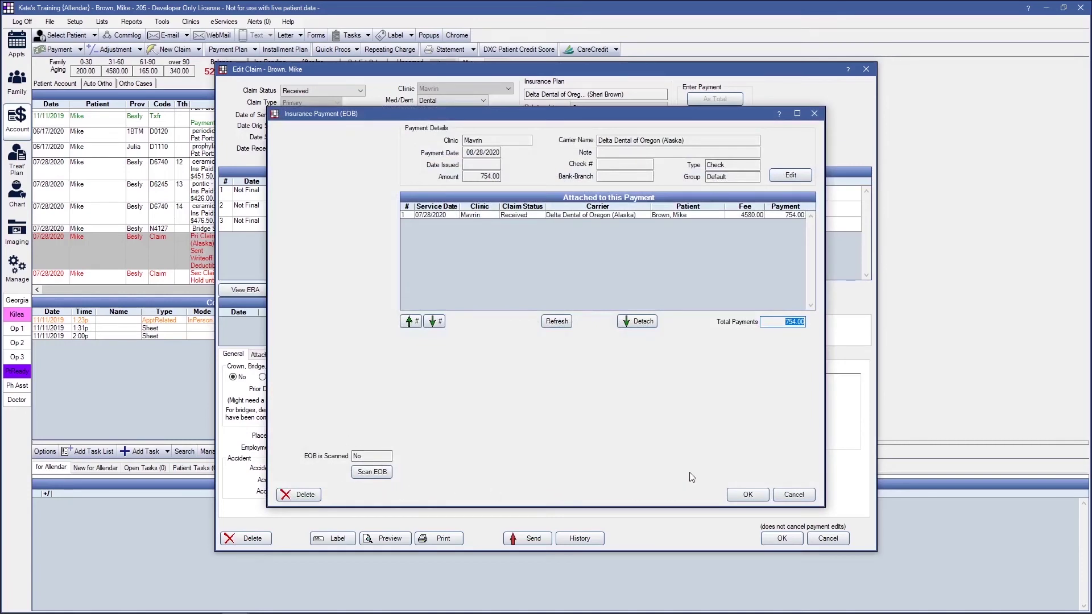
click(748, 494)
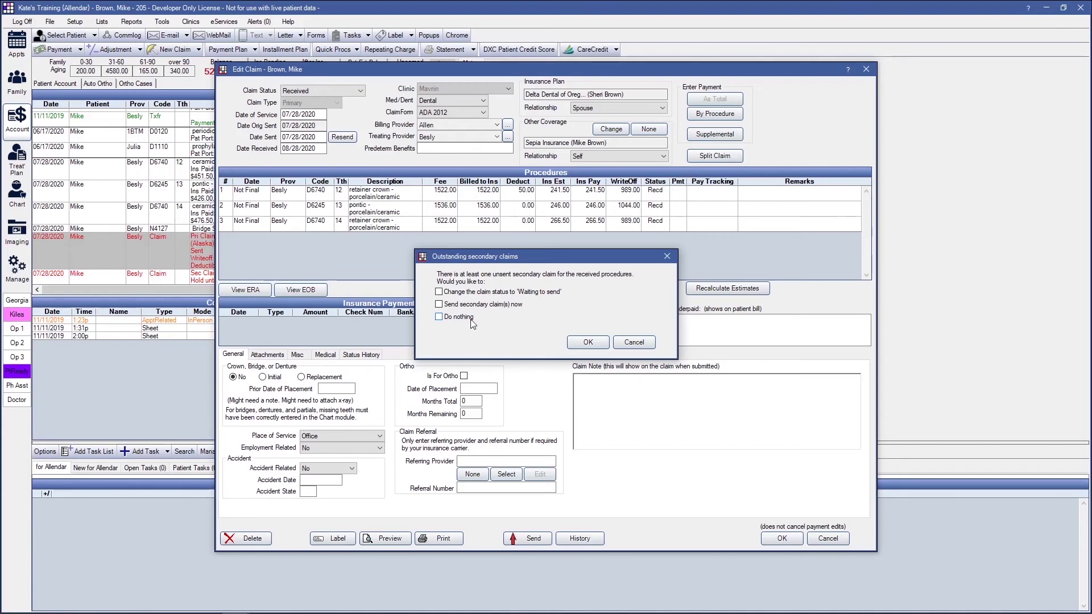
click(471, 322)
click(595, 340)
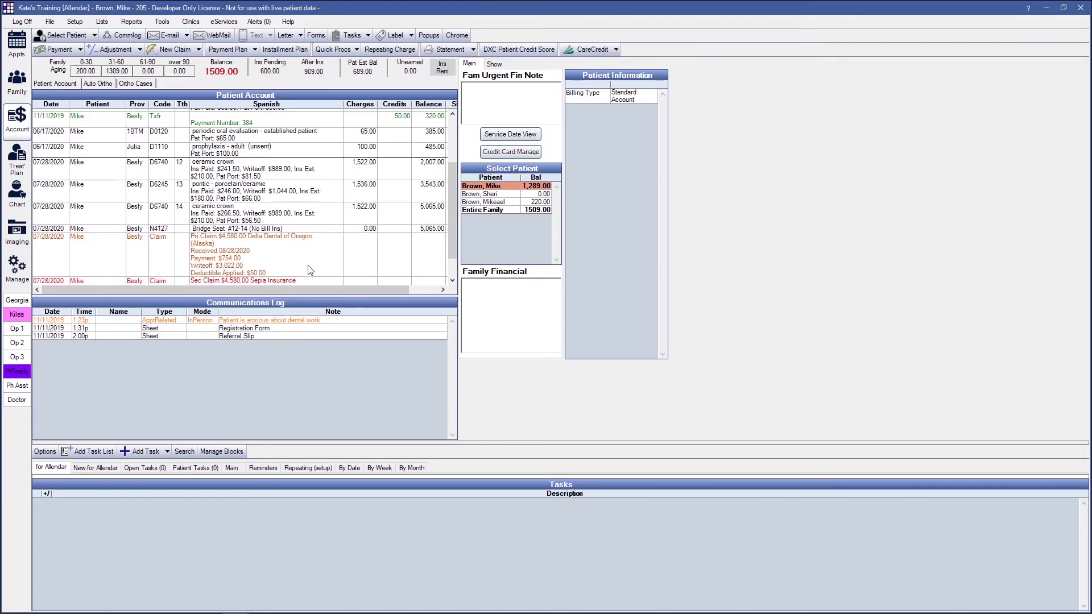
Set the 07/28/2020 secondary Sepia Insurance claim's status to Waiting to Send, continuing despite the missing data
click(289, 281)
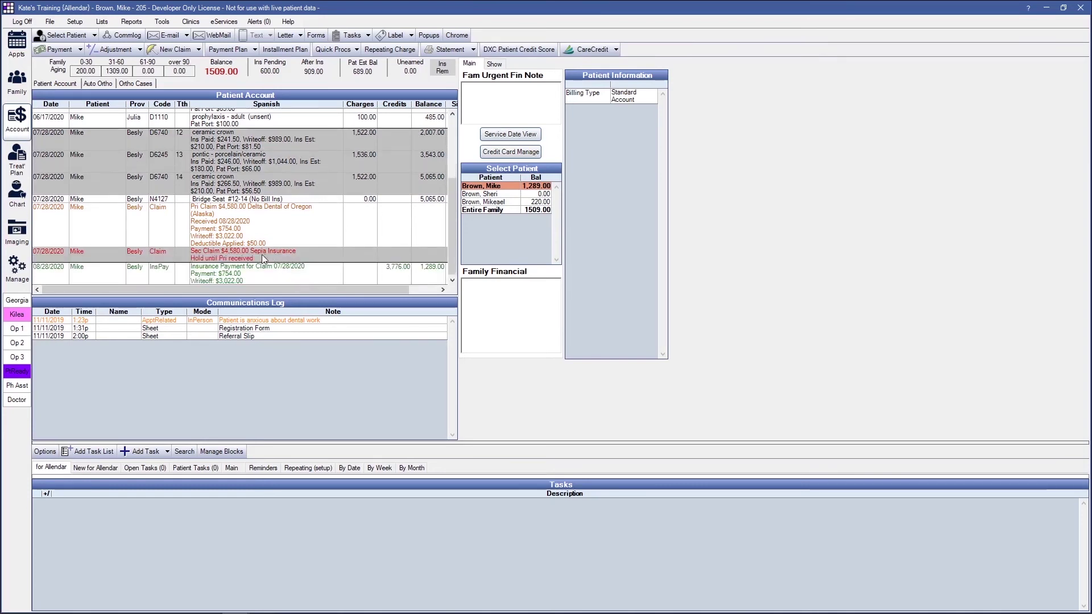
double_click(230, 260)
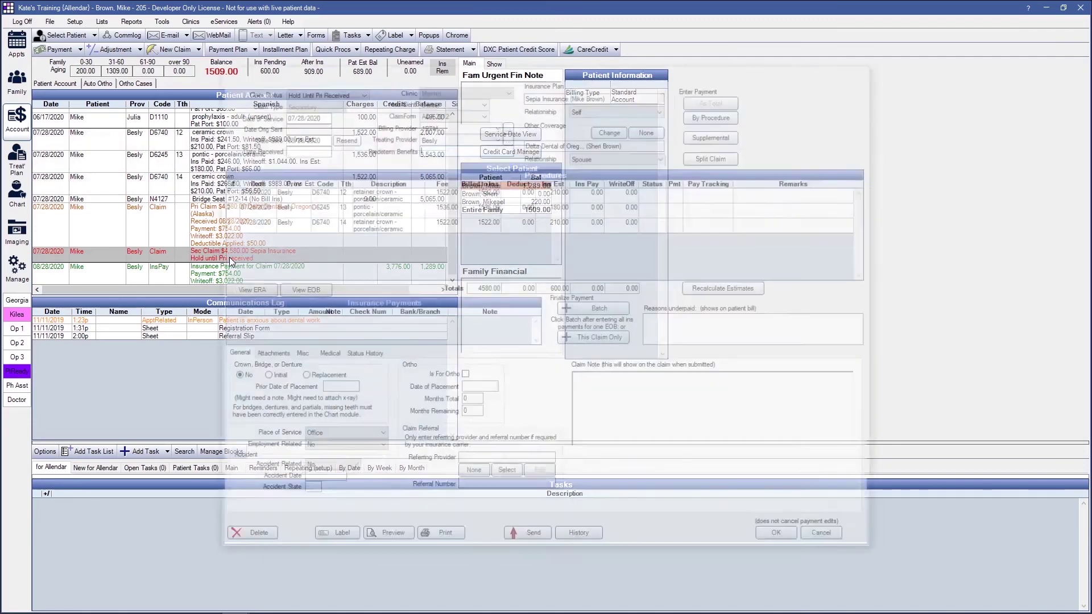
click(285, 92)
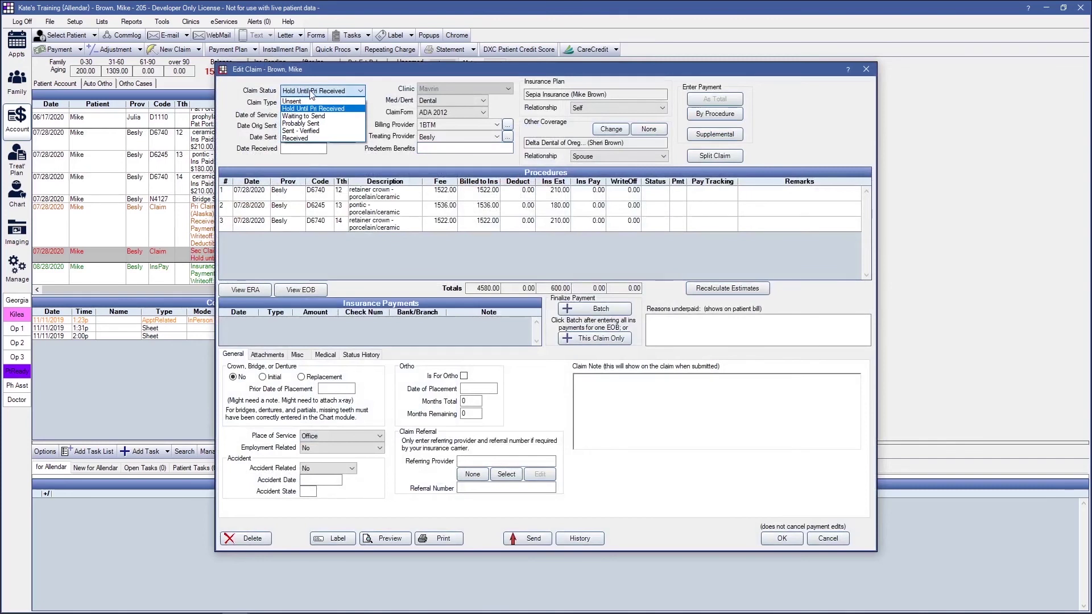
click(334, 116)
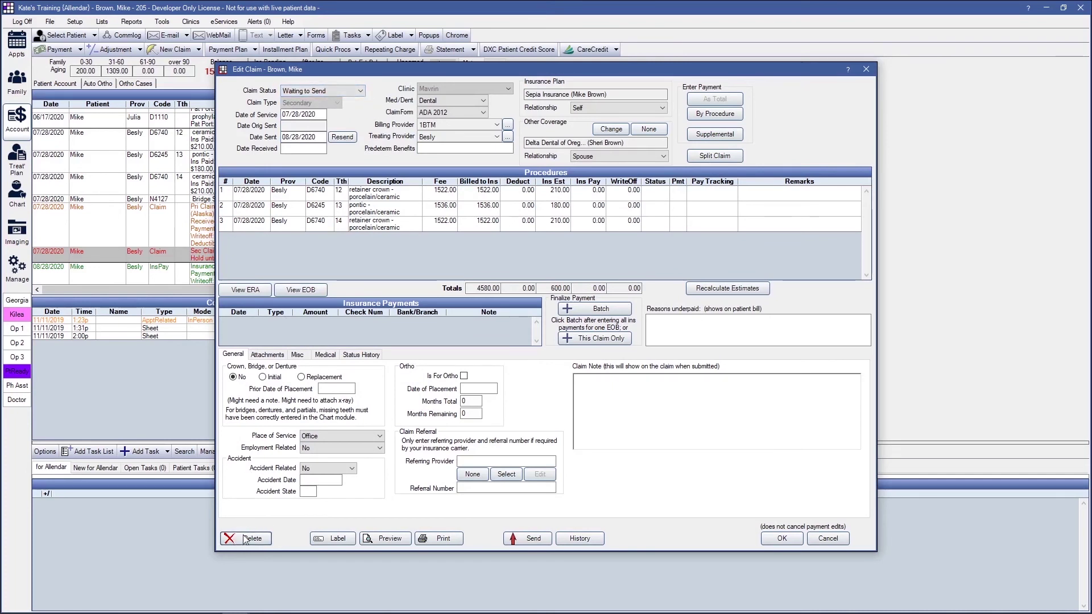
click(779, 538)
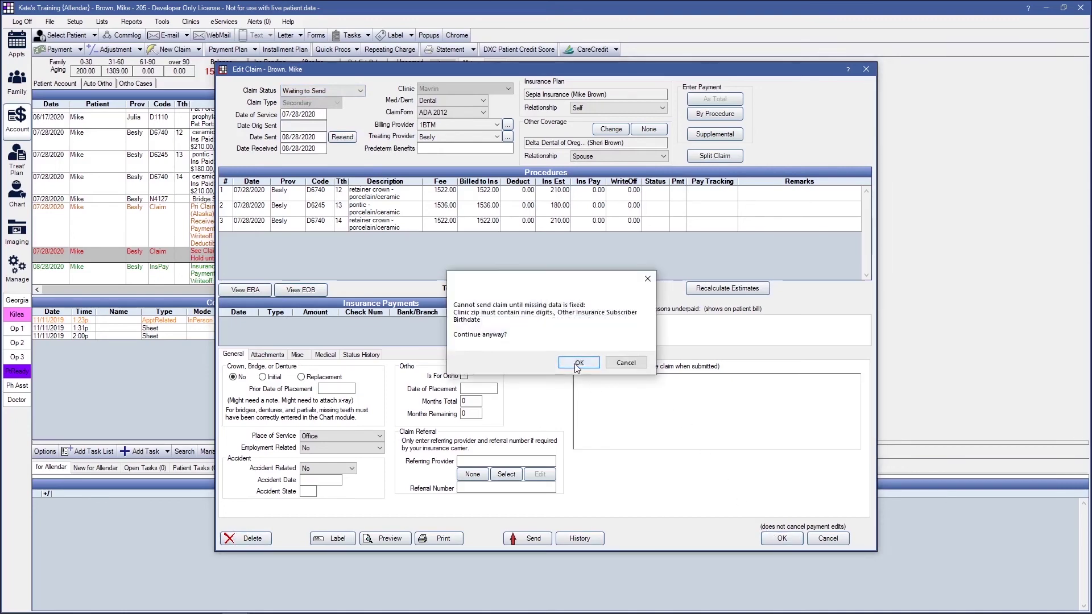
click(578, 365)
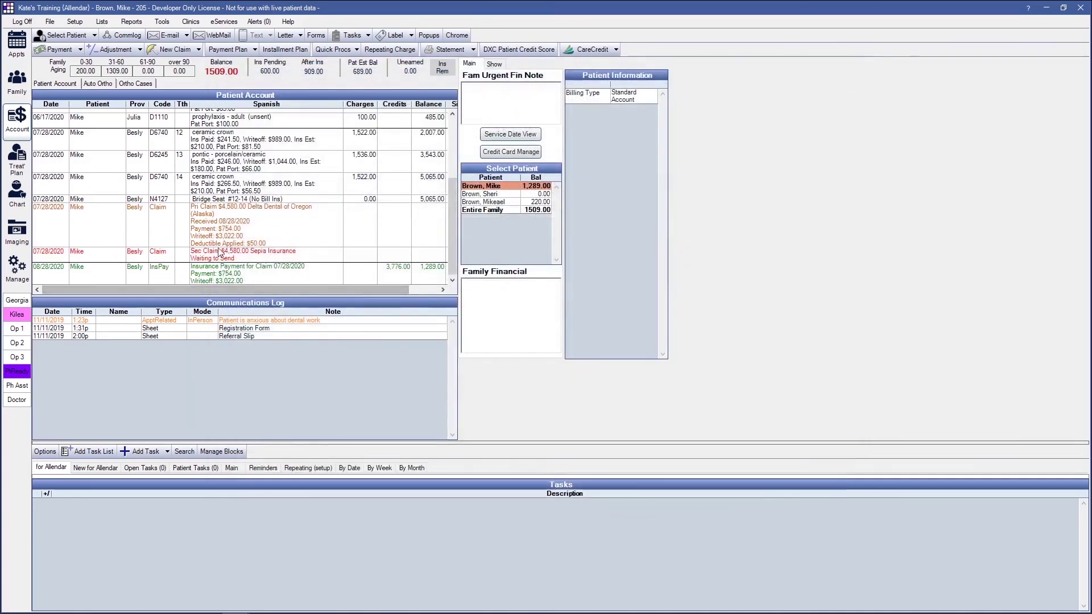
Filter the claims waiting to send by the Mavrin clinic and locate the patient's 07/28/2020 Sepia Insurance claim
click(16, 278)
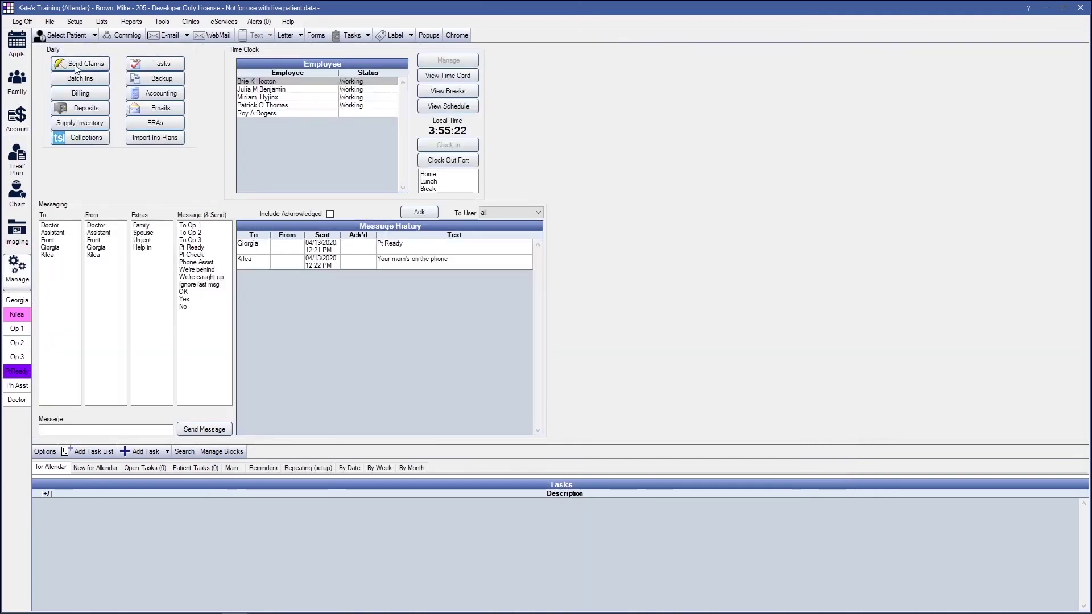
click(86, 65)
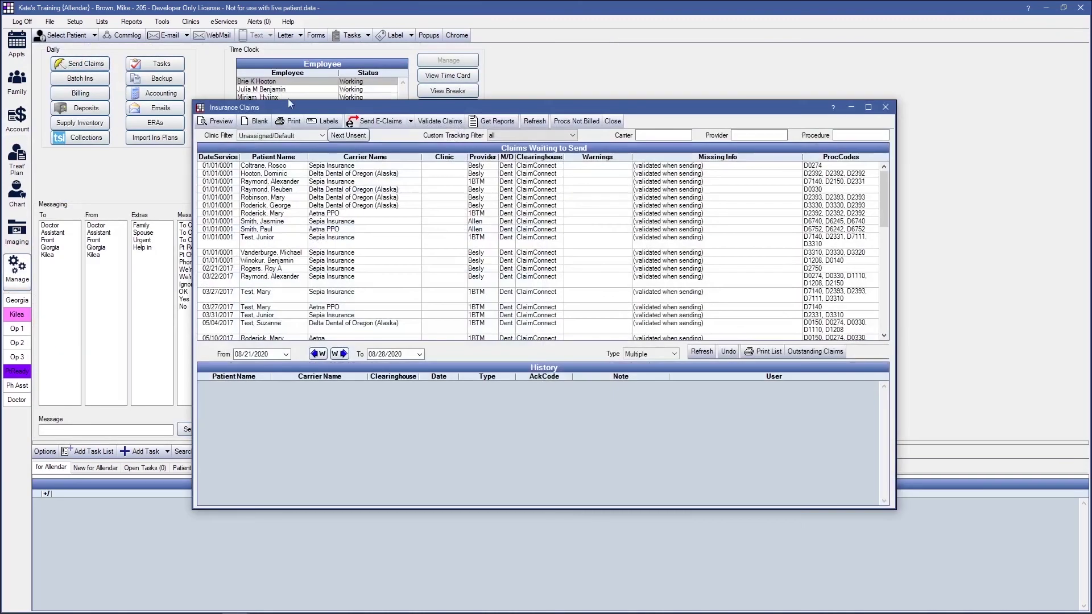
scroll(338, 309, down, 5)
scroll(337, 309, down, 5)
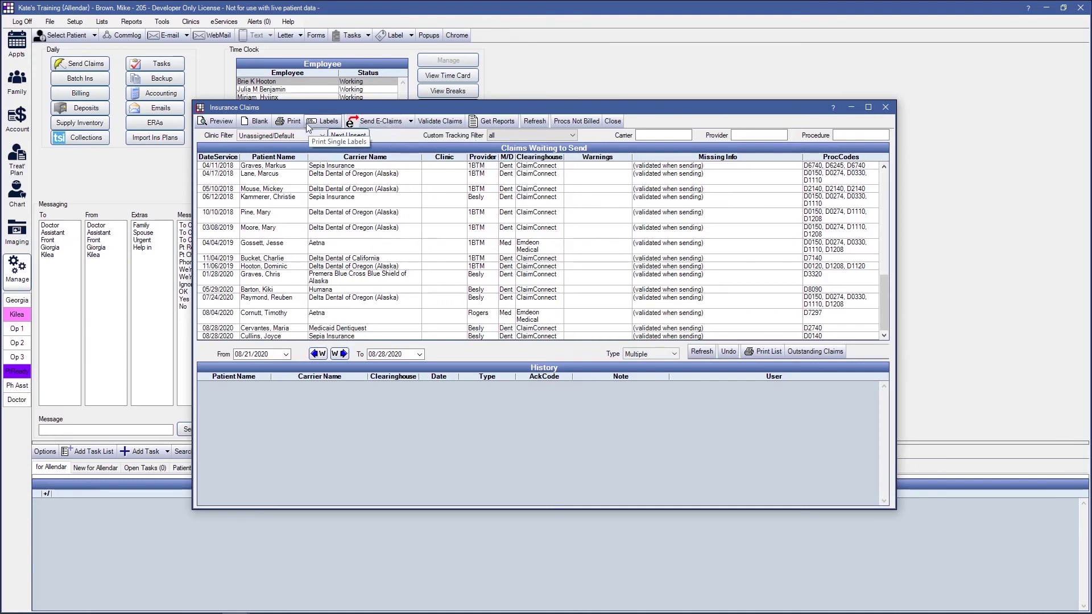
click(289, 136)
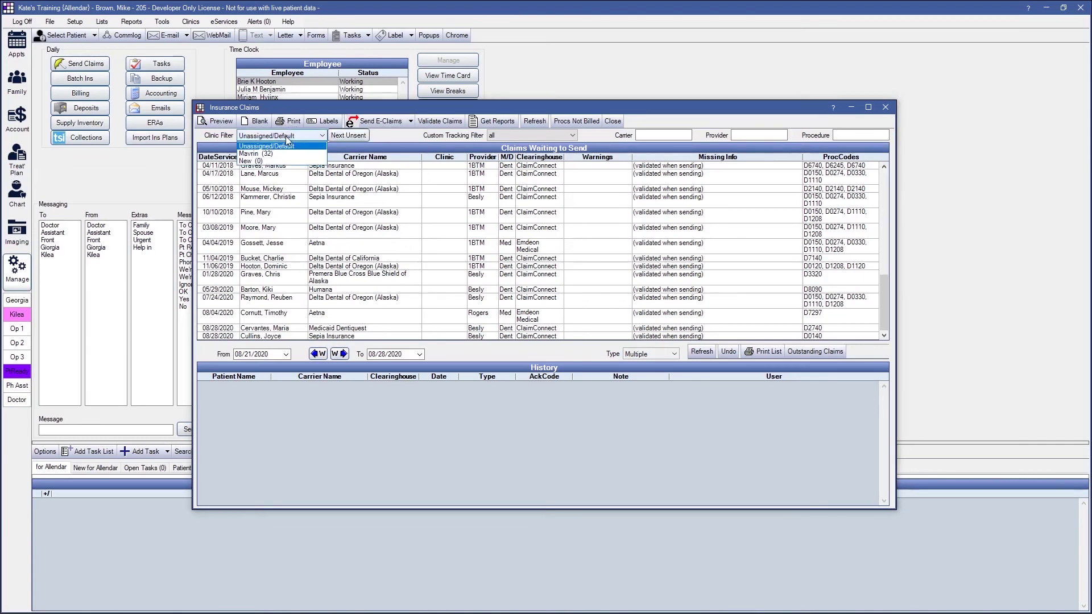
click(269, 153)
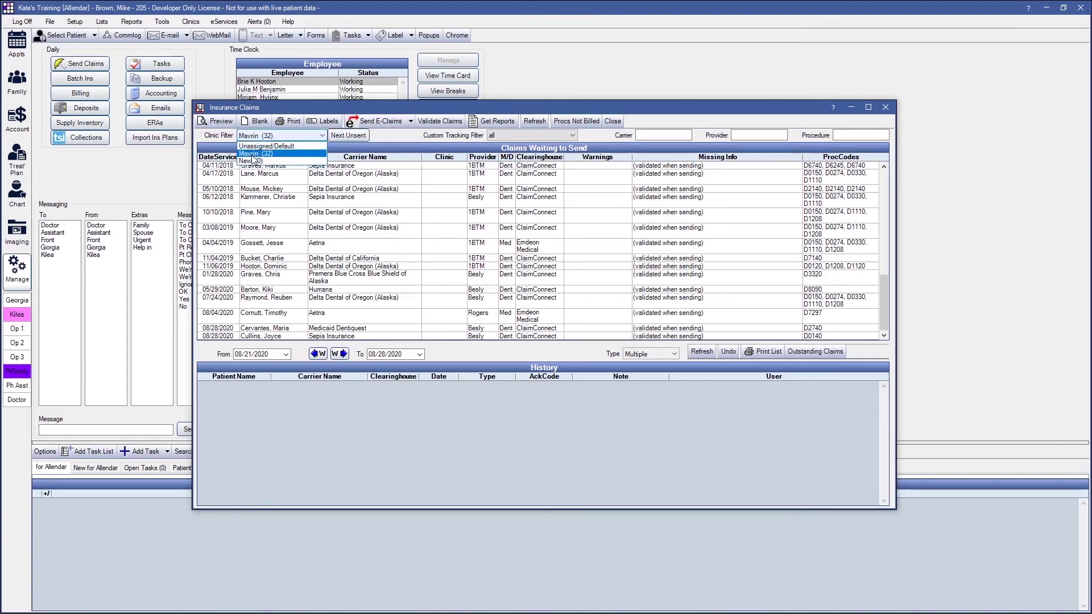
scroll(381, 261, down, 6)
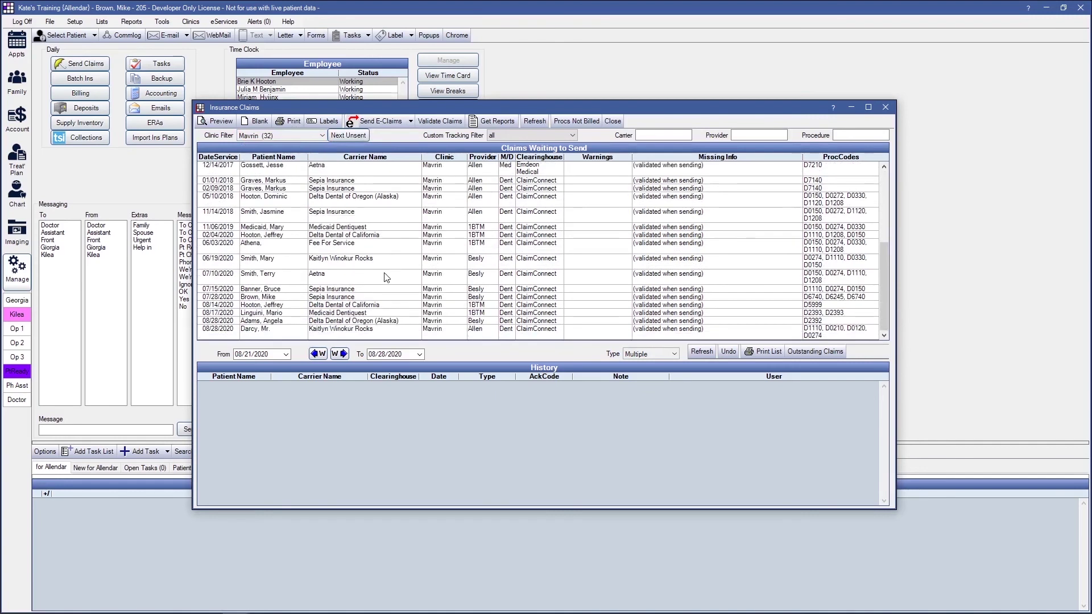
click(384, 297)
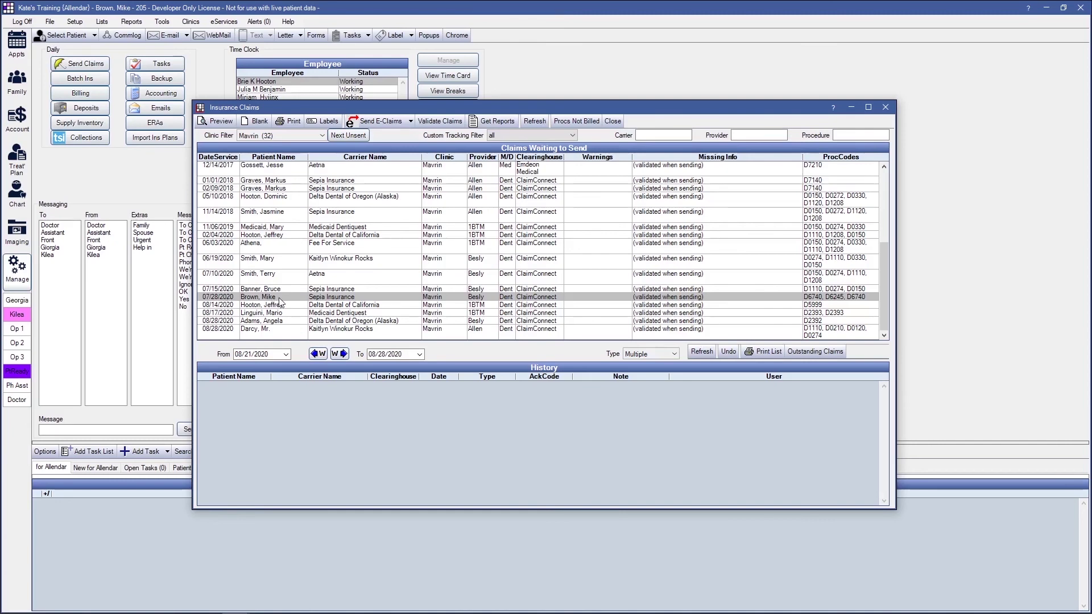
click(885, 108)
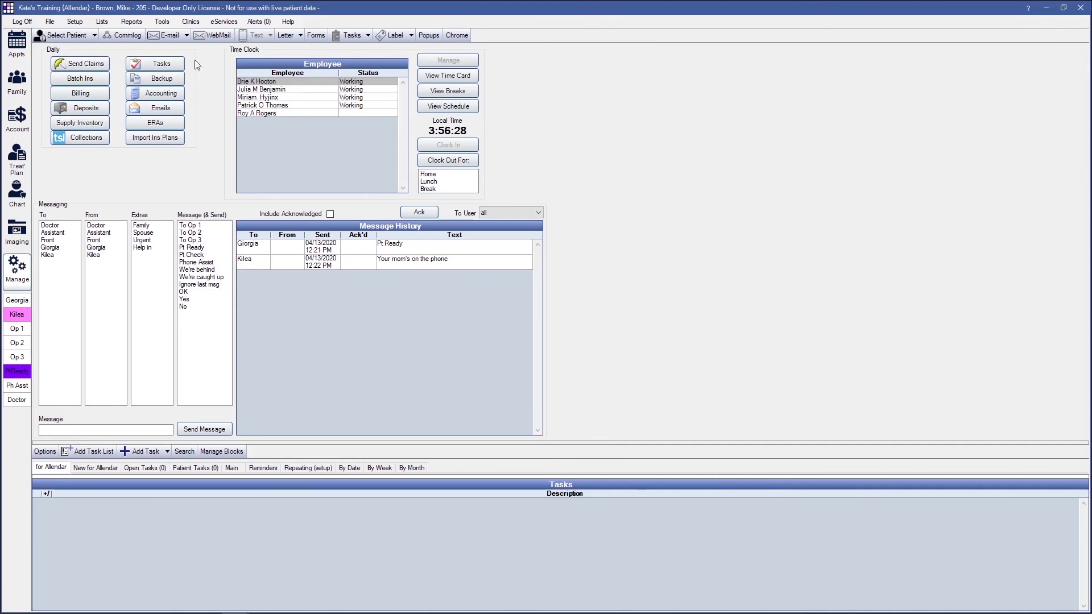
Open the ClaimConnect clearinghouse settings and examine its claim format options
click(81, 24)
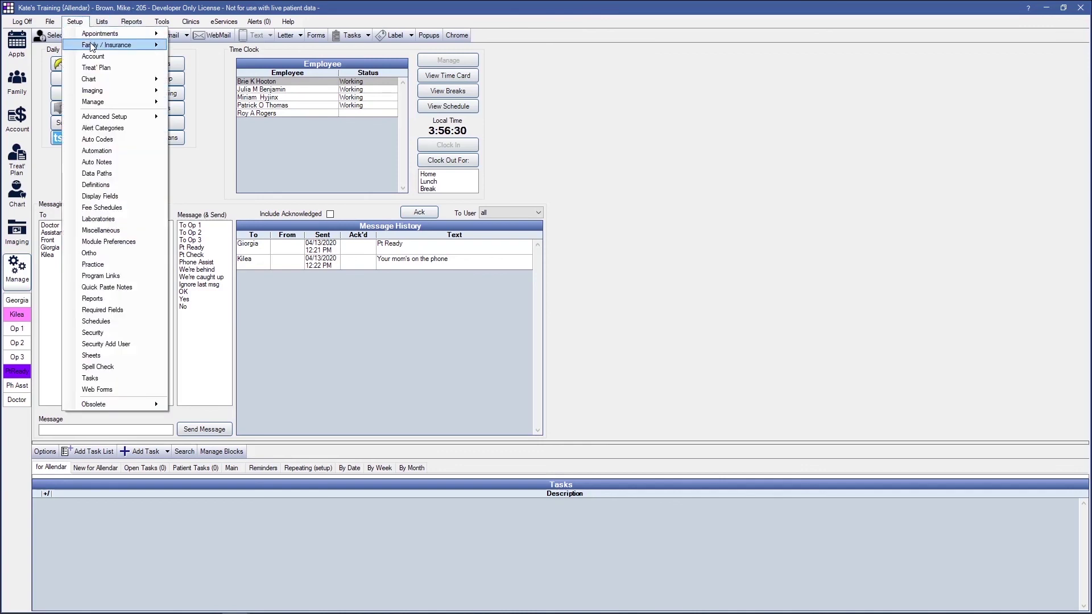
mouse_move(91, 46)
click(218, 73)
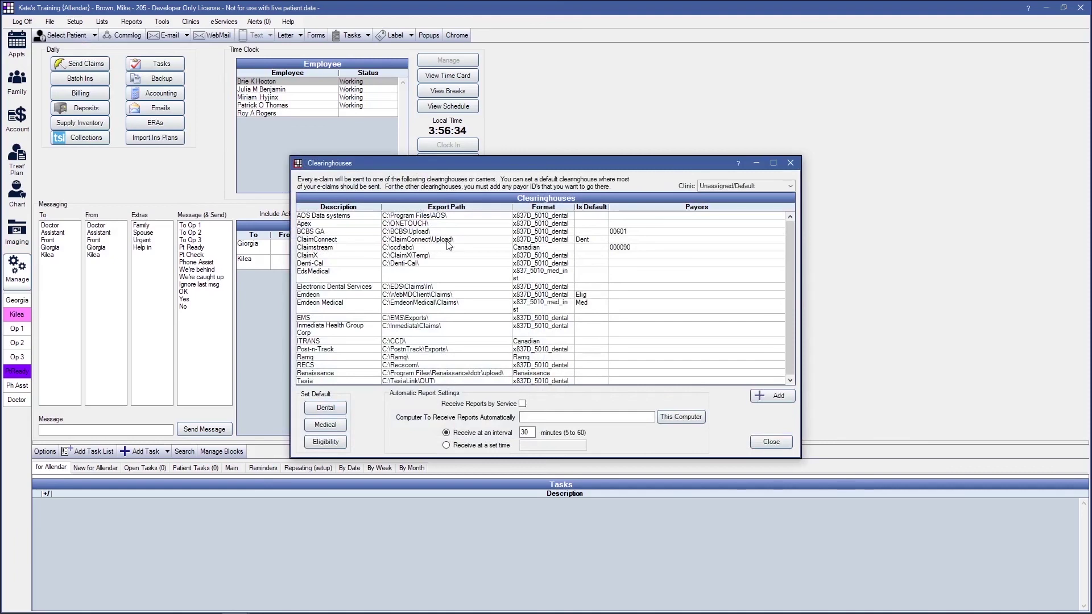
double_click(448, 239)
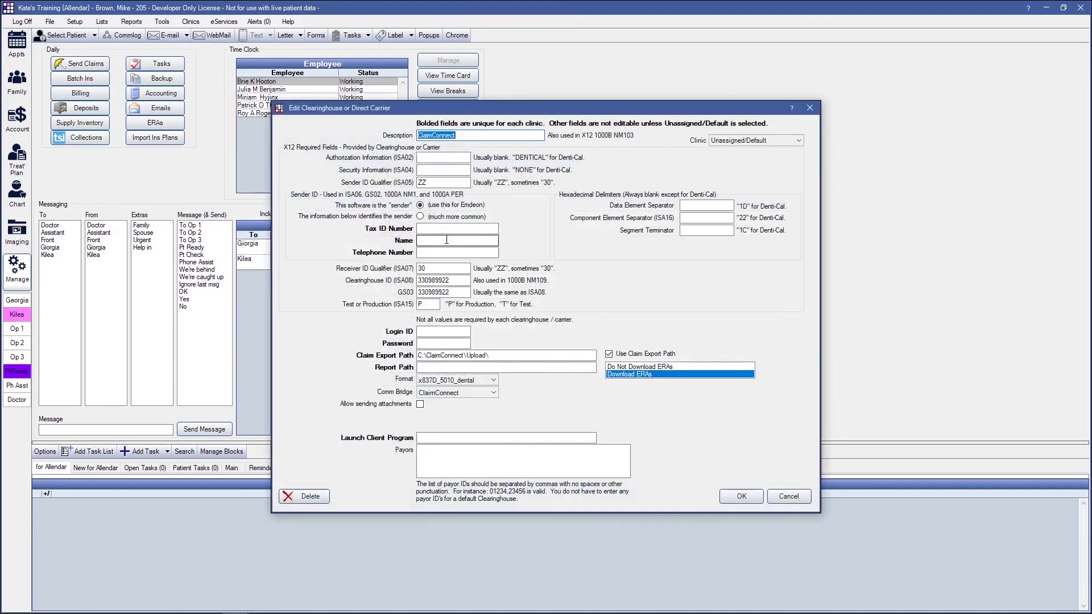
click(493, 381)
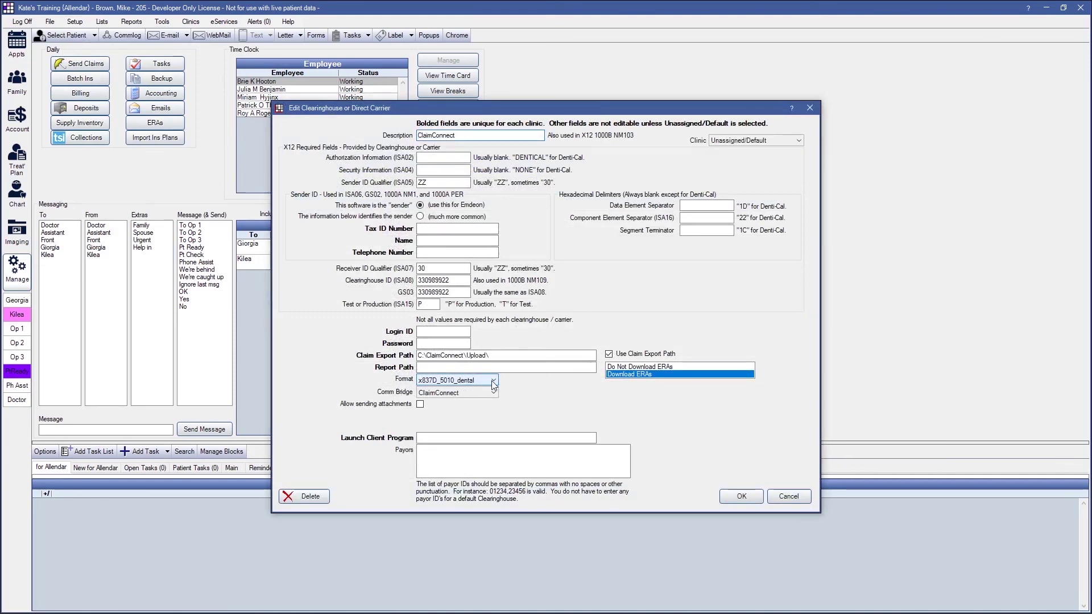